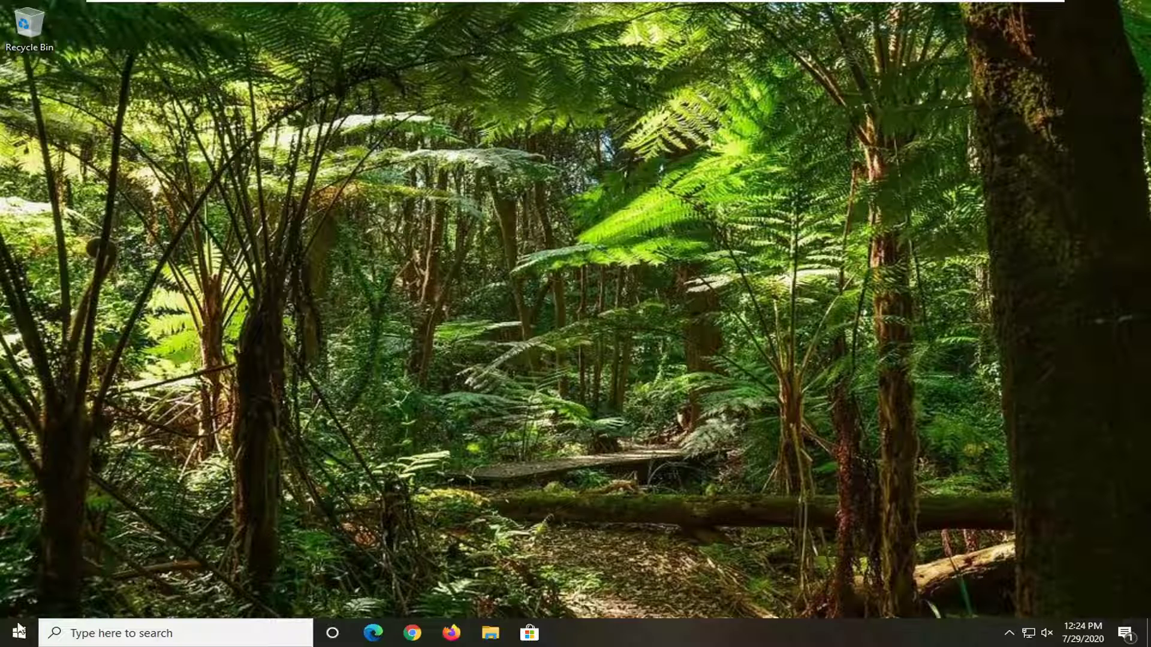
- Search for regedit, run Registry Editor as administrator and allow it to make changes to the device
{"action": "left_click", "coordinate": [18, 630]}
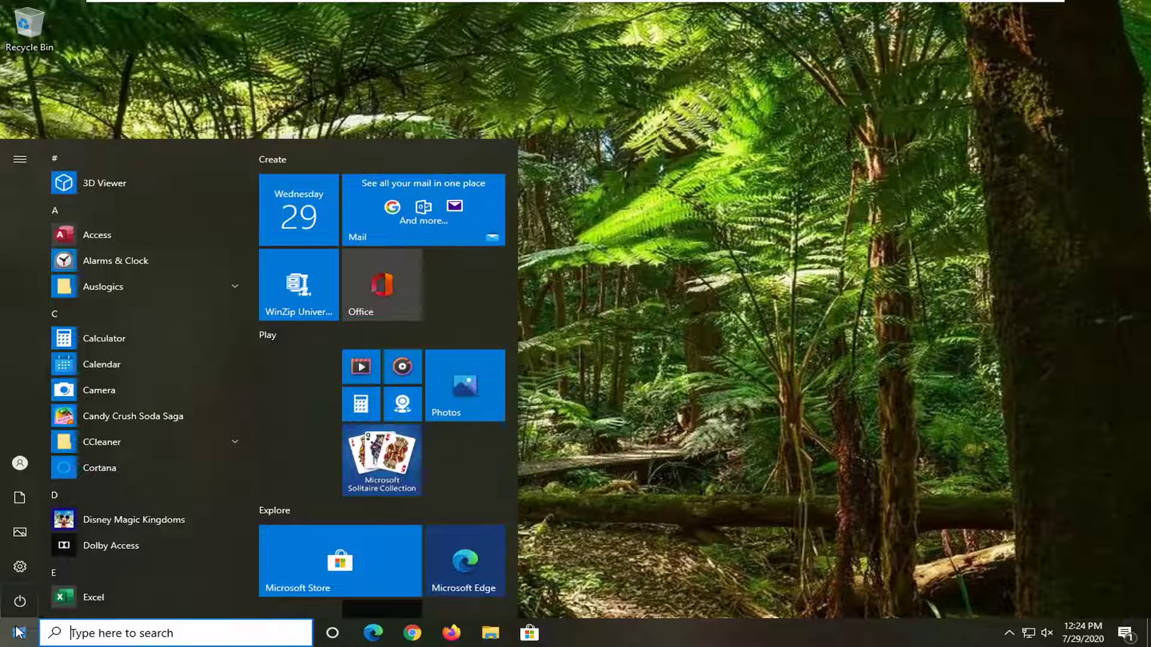
{"action": "type", "text": "reg"}
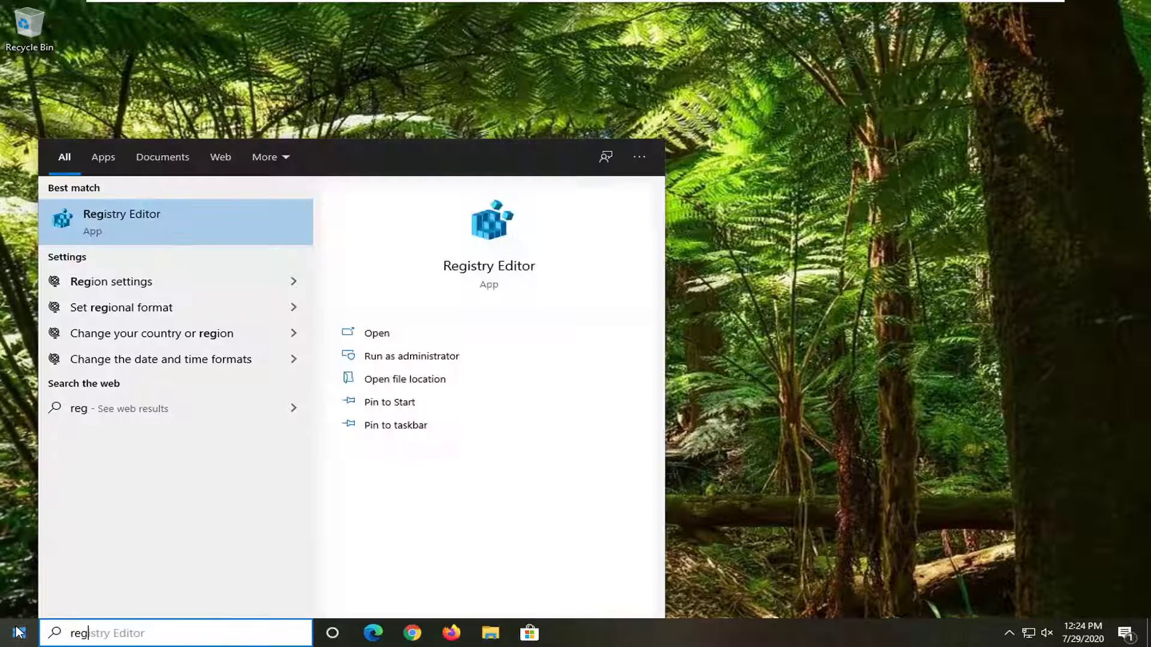
{"action": "type", "text": "edit"}
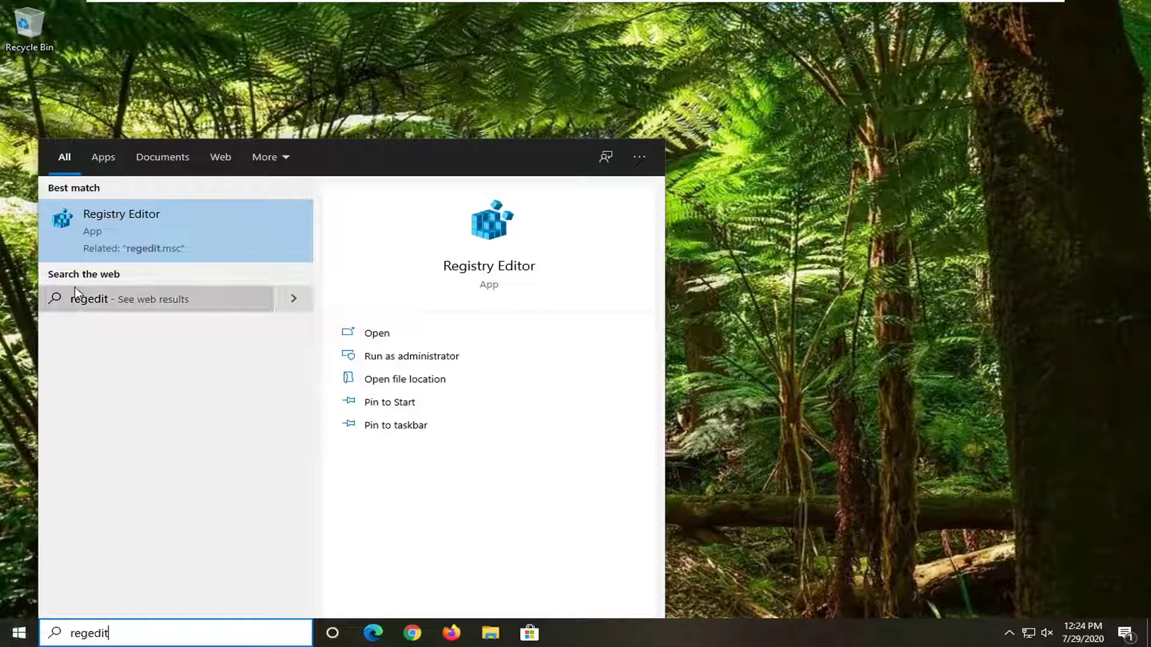
{"action": "right_click", "coordinate": [113, 228]}
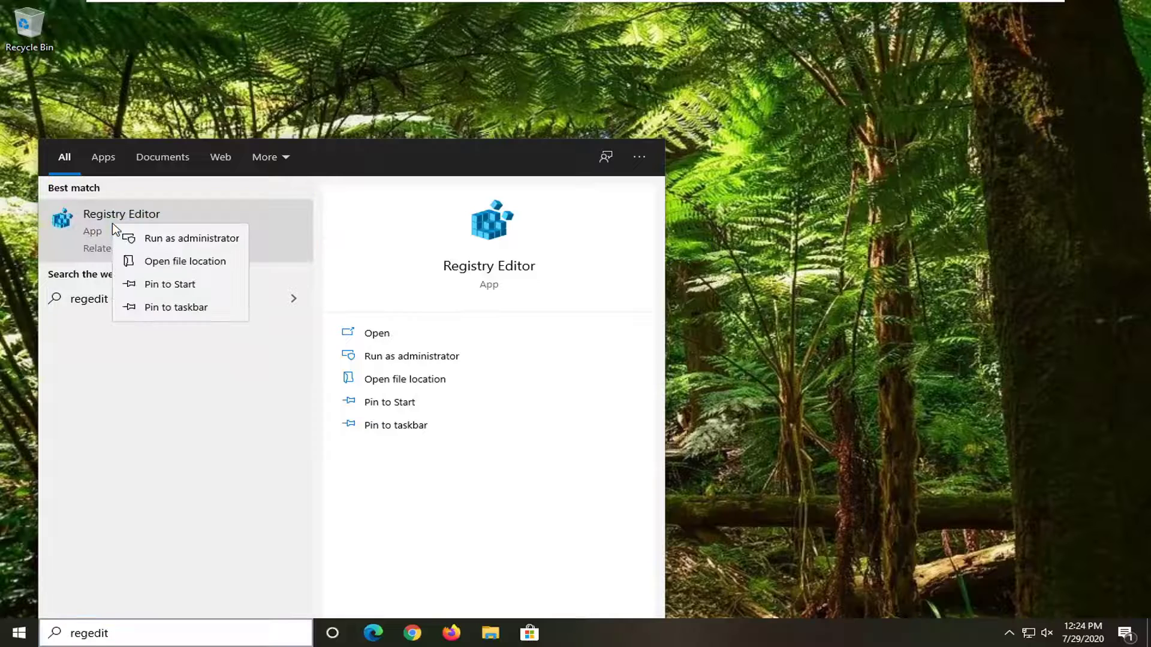
{"action": "left_click", "coordinate": [162, 239]}
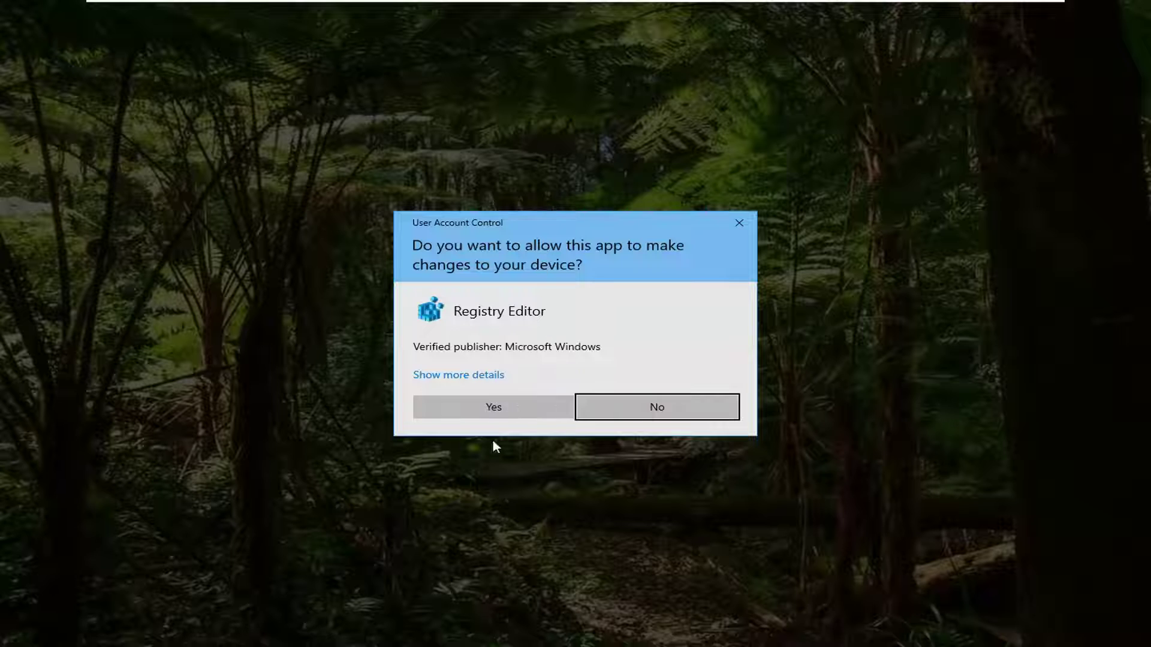
{"action": "left_click", "coordinate": [481, 408]}
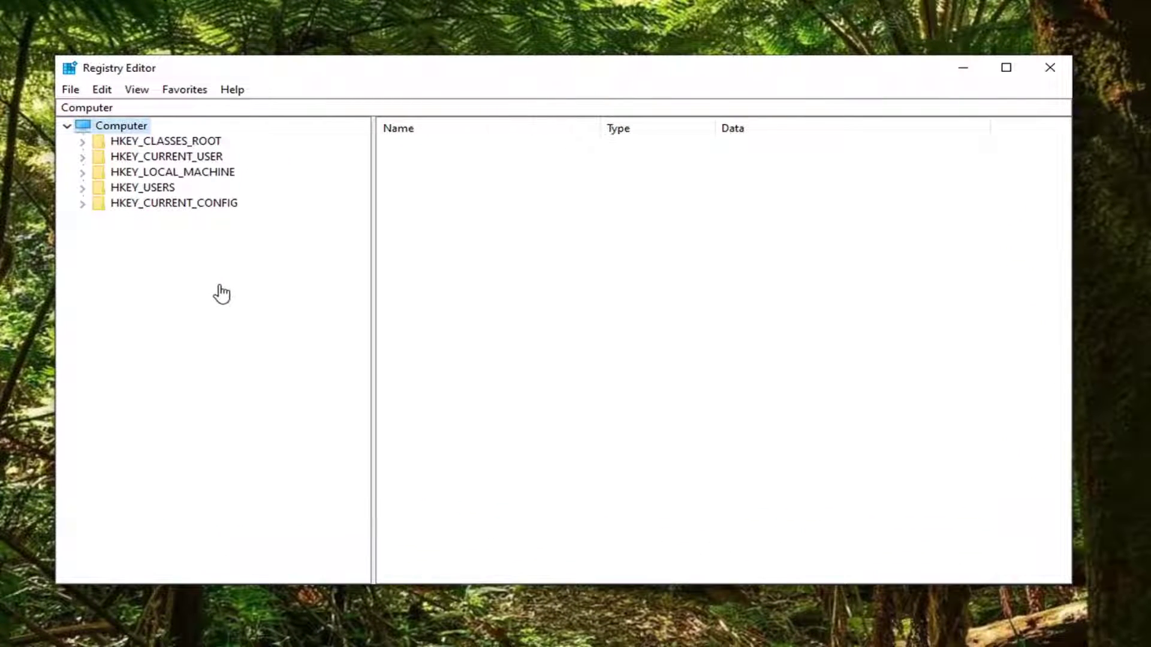
- View the registry export options and the registry import dialog, cancelling both without saving or loading a file
{"action": "left_click", "coordinate": [71, 90]}
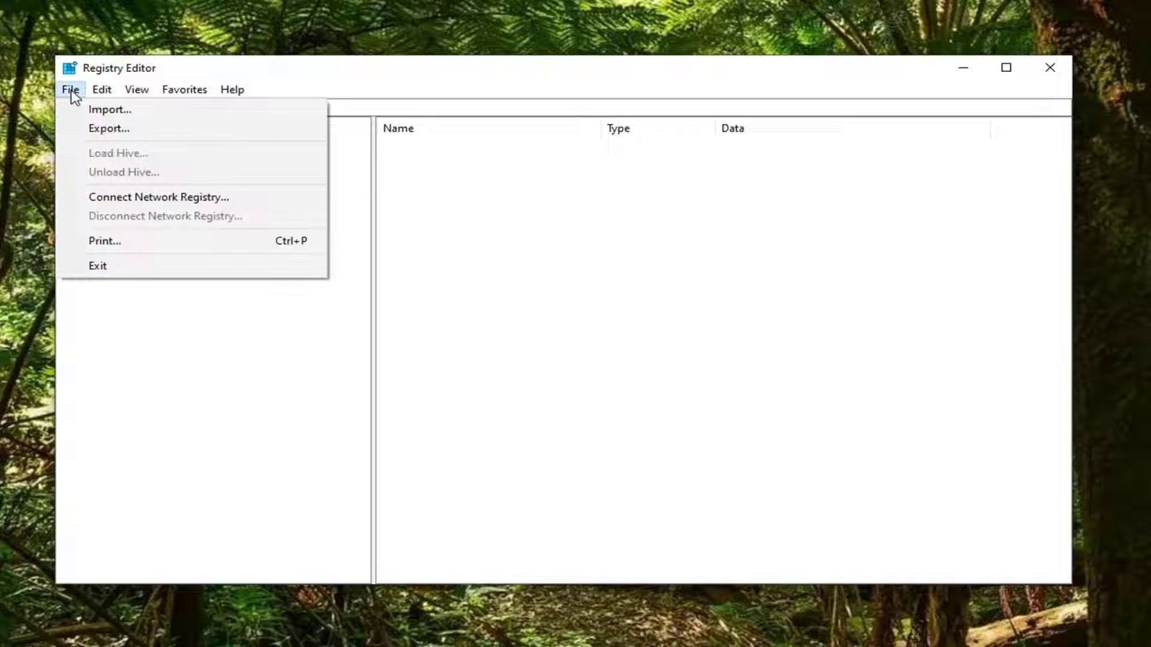
{"action": "left_click", "coordinate": [84, 128]}
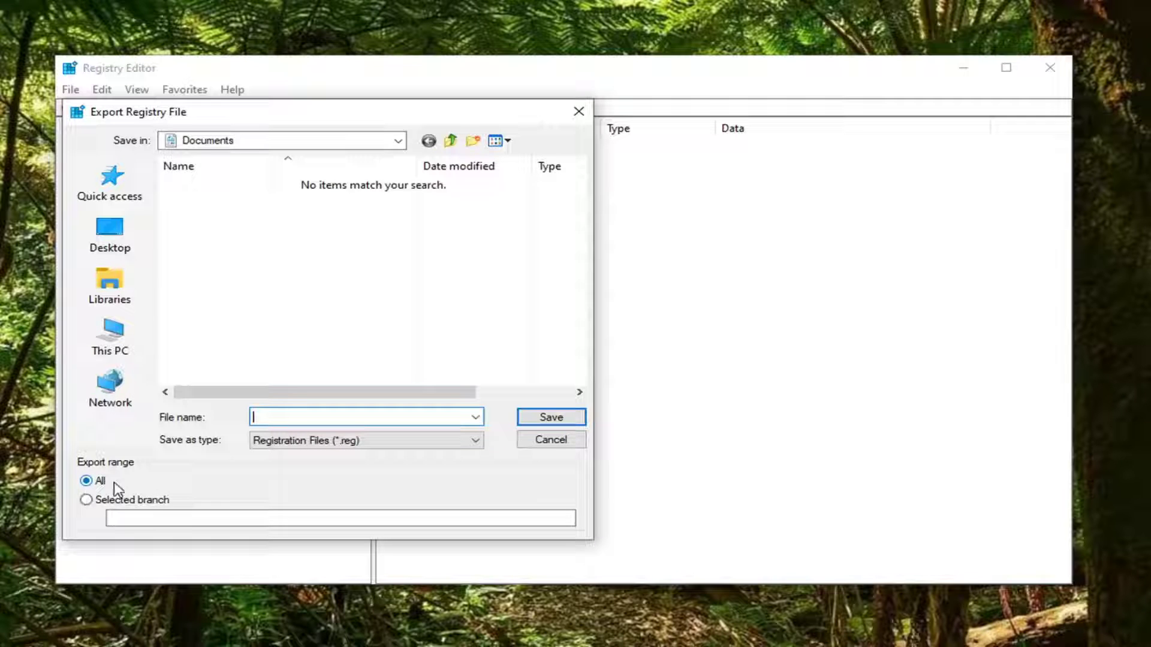
{"action": "left_click", "coordinate": [530, 444]}
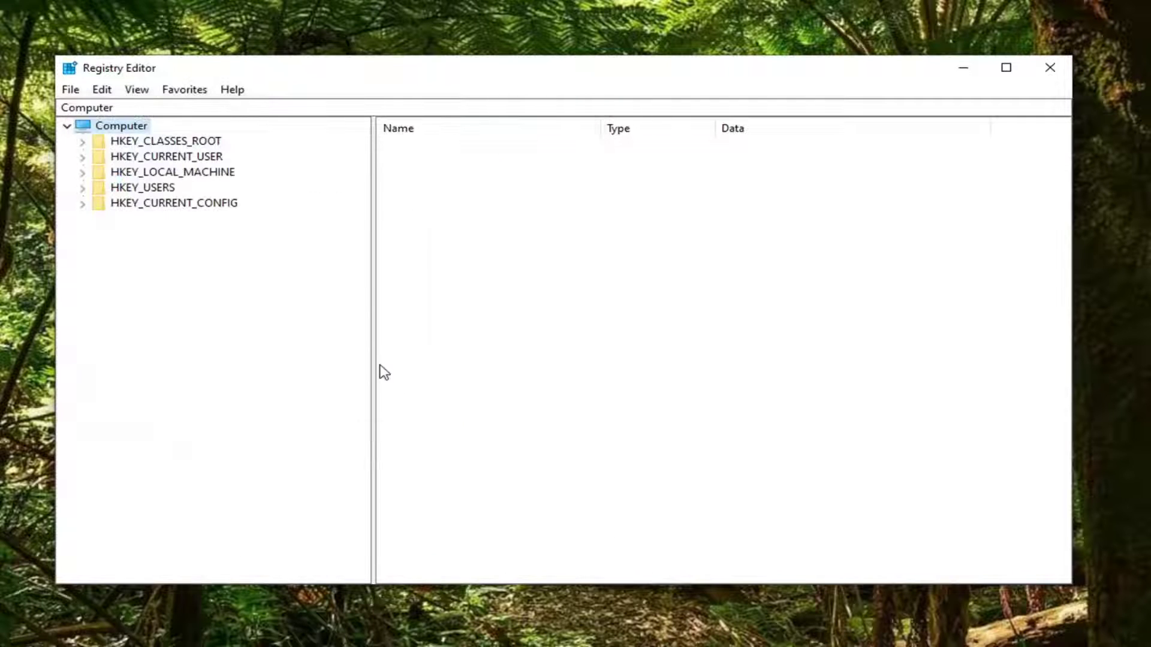
{"action": "left_click", "coordinate": [72, 90]}
{"action": "left_click", "coordinate": [84, 107]}
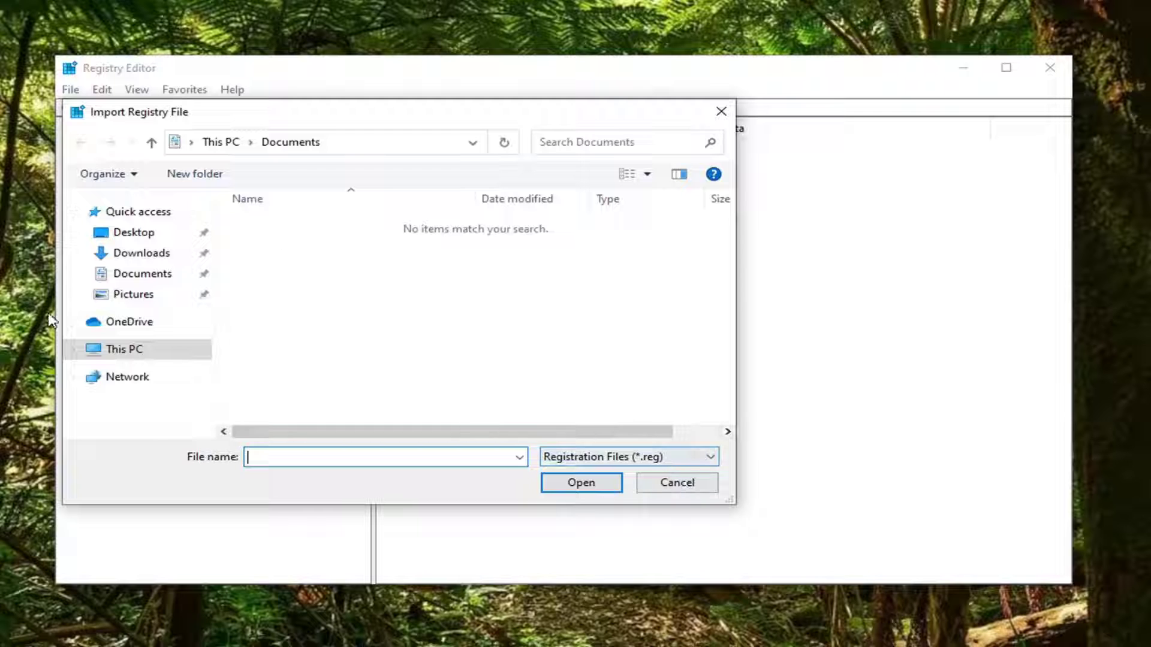
{"action": "left_click", "coordinate": [663, 487]}
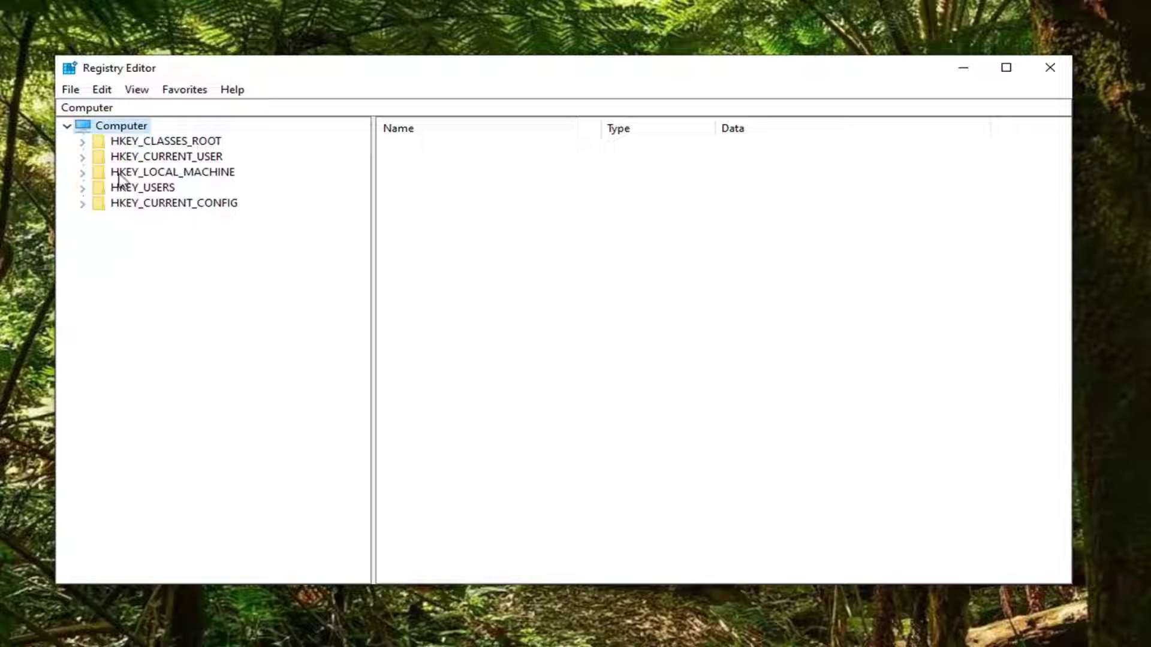
- Go to the registry key HKEY_CURRENT_USER\SOFTWARE\Policies\Microsoft\Windows and expand it
{"action": "left_click", "coordinate": [151, 158]}
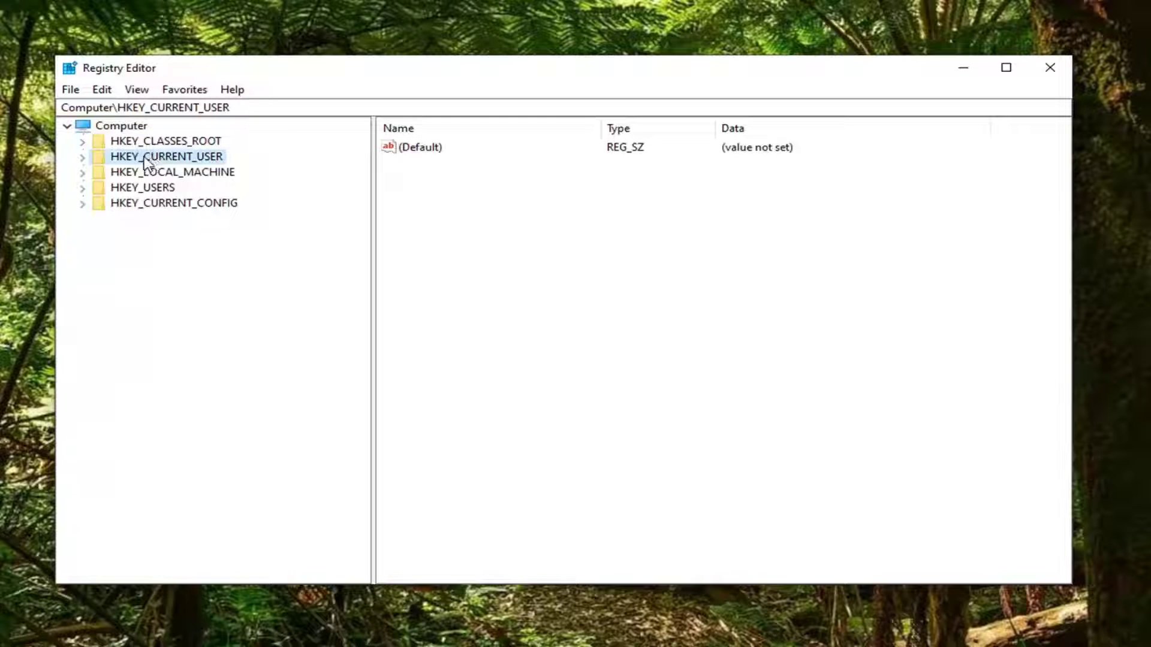
{"action": "double_click", "coordinate": [146, 161]}
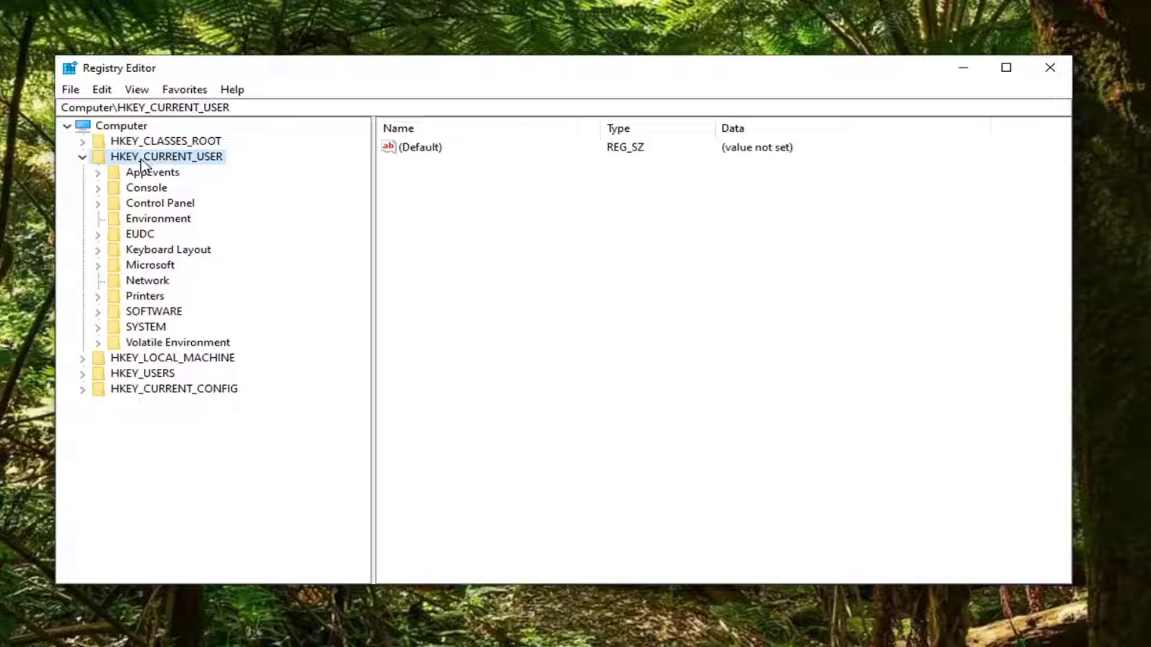
{"action": "left_click", "coordinate": [128, 316]}
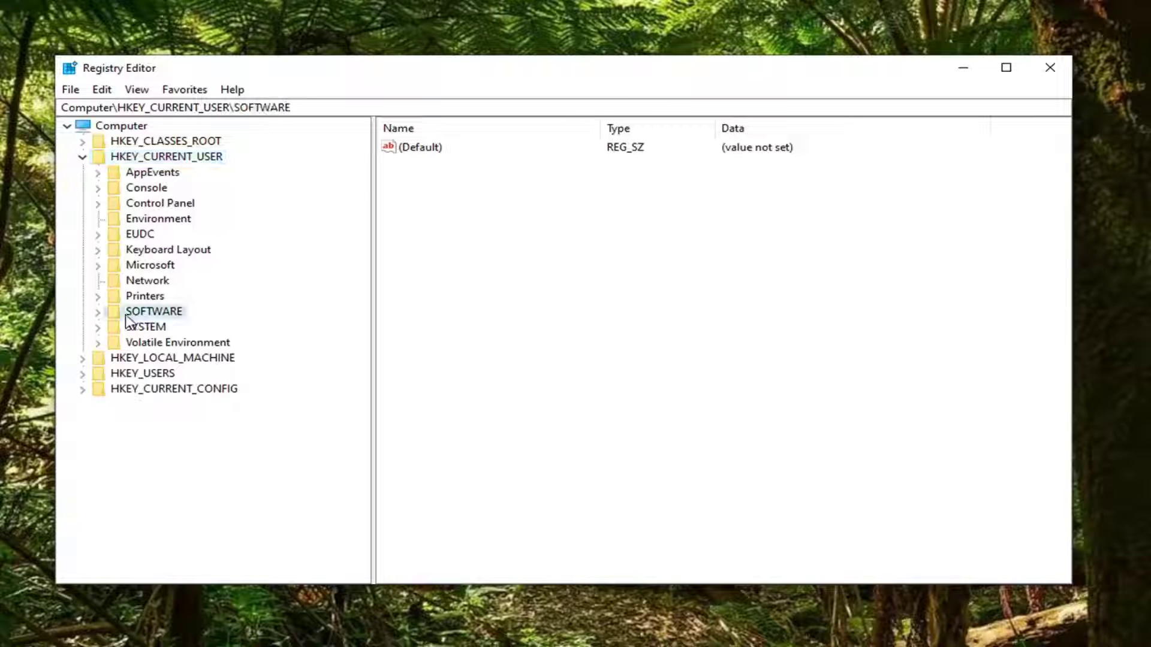
{"action": "double_click", "coordinate": [152, 315]}
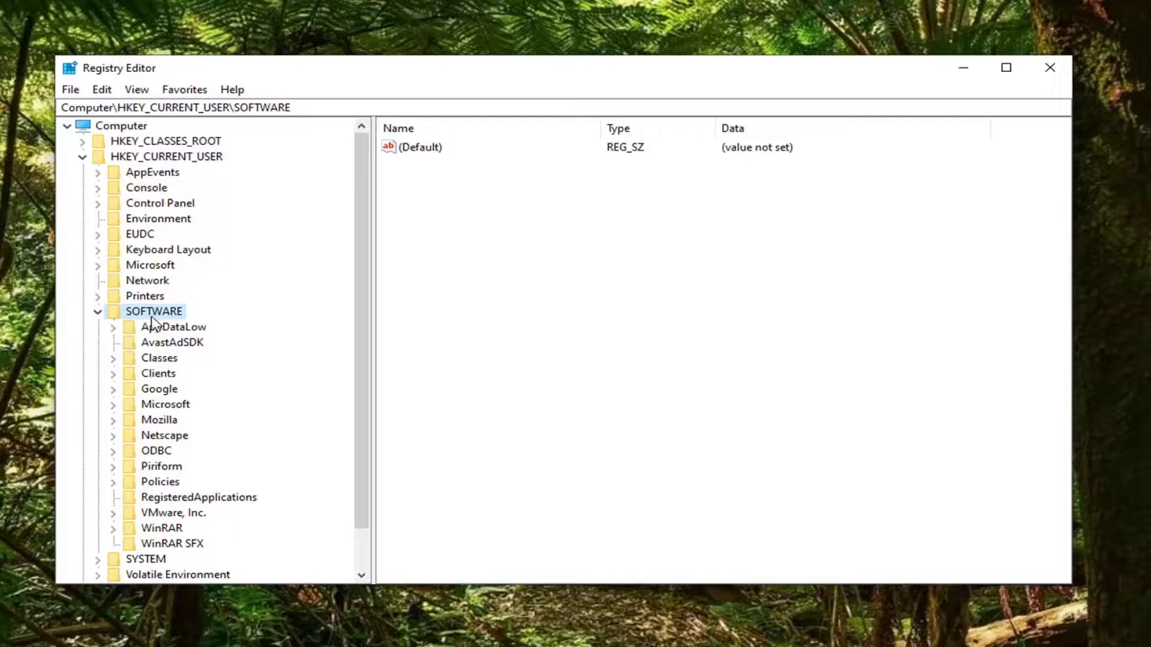
{"action": "left_click", "coordinate": [156, 484]}
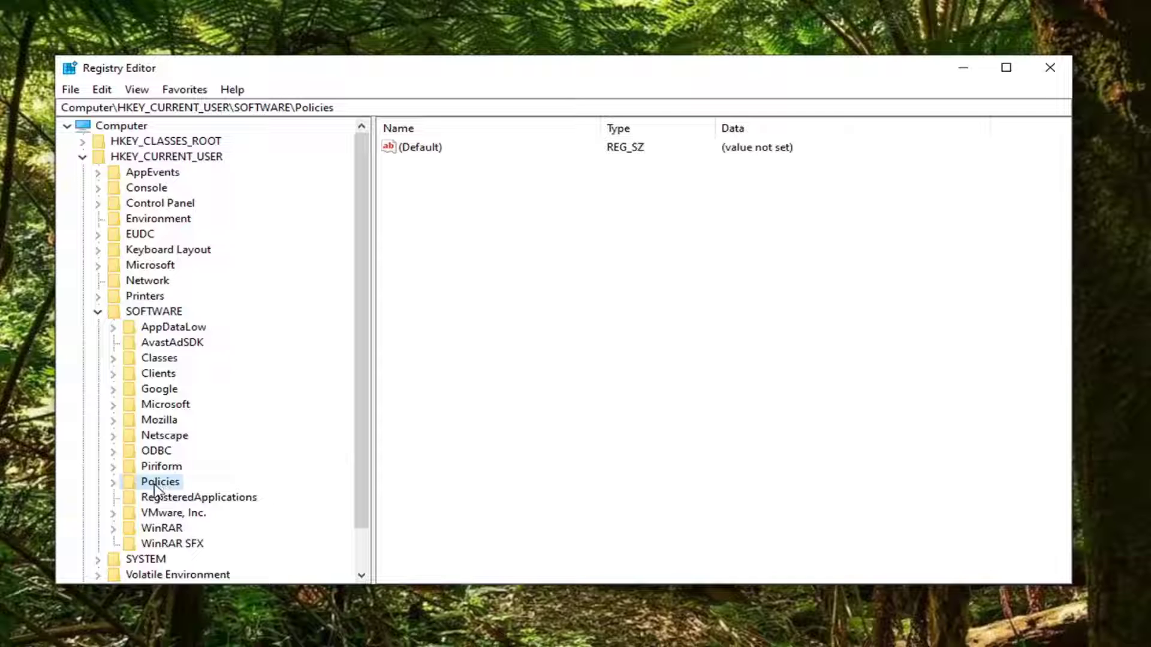
{"action": "double_click", "coordinate": [155, 483]}
{"action": "scroll", "coordinate": [167, 471], "scroll_direction": "down", "scroll_amount": 3}
{"action": "left_click", "coordinate": [174, 452]}
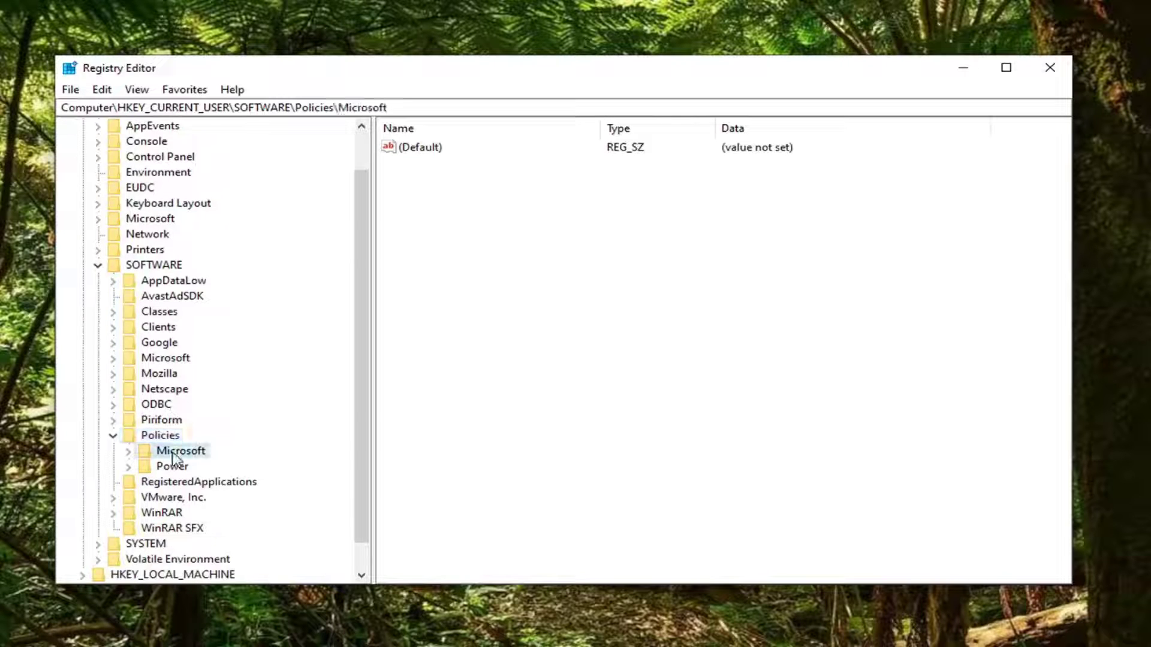
{"action": "double_click", "coordinate": [174, 455]}
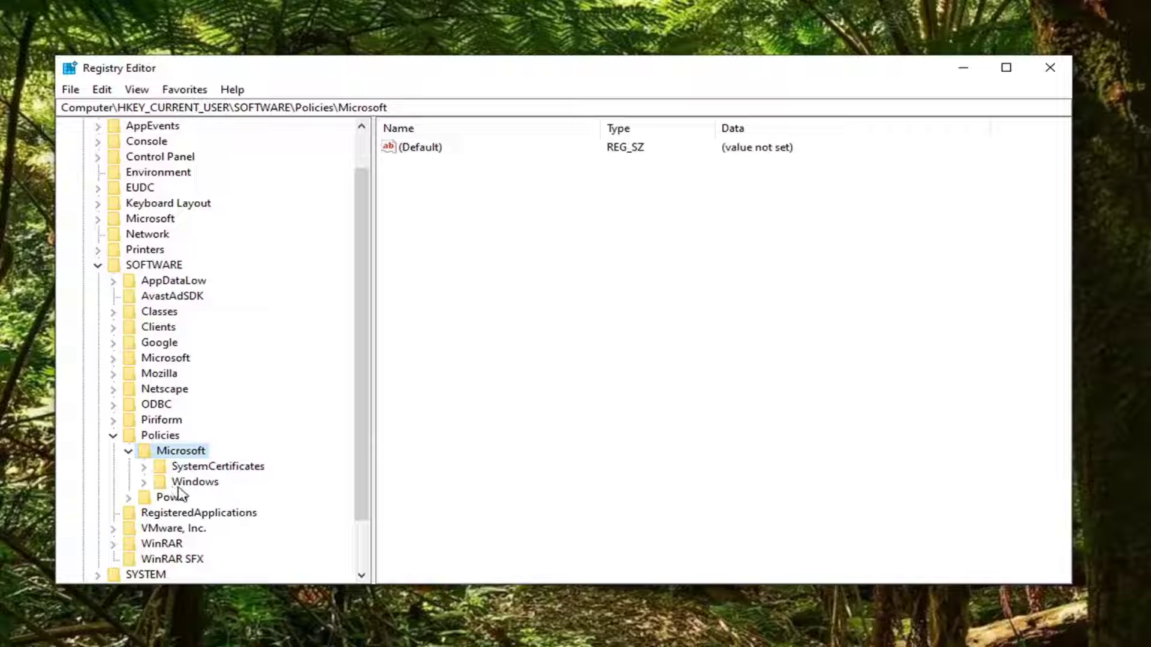
{"action": "left_click", "coordinate": [180, 487]}
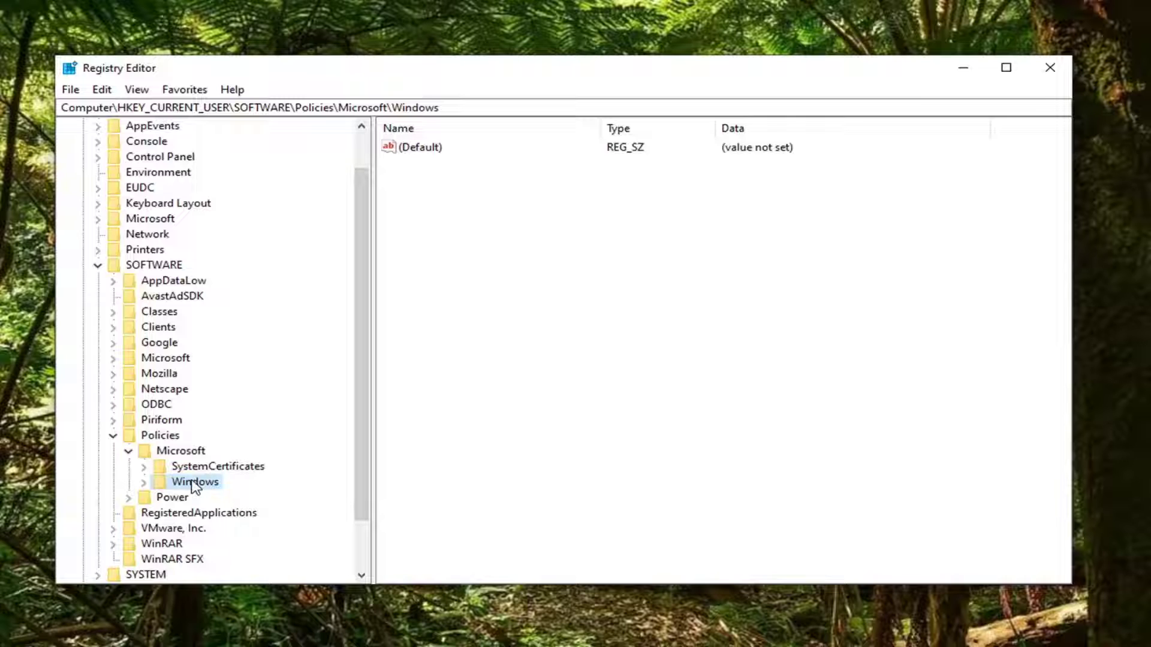
{"action": "double_click", "coordinate": [193, 483]}
{"action": "scroll", "coordinate": [193, 481], "scroll_direction": "down", "scroll_amount": 1}
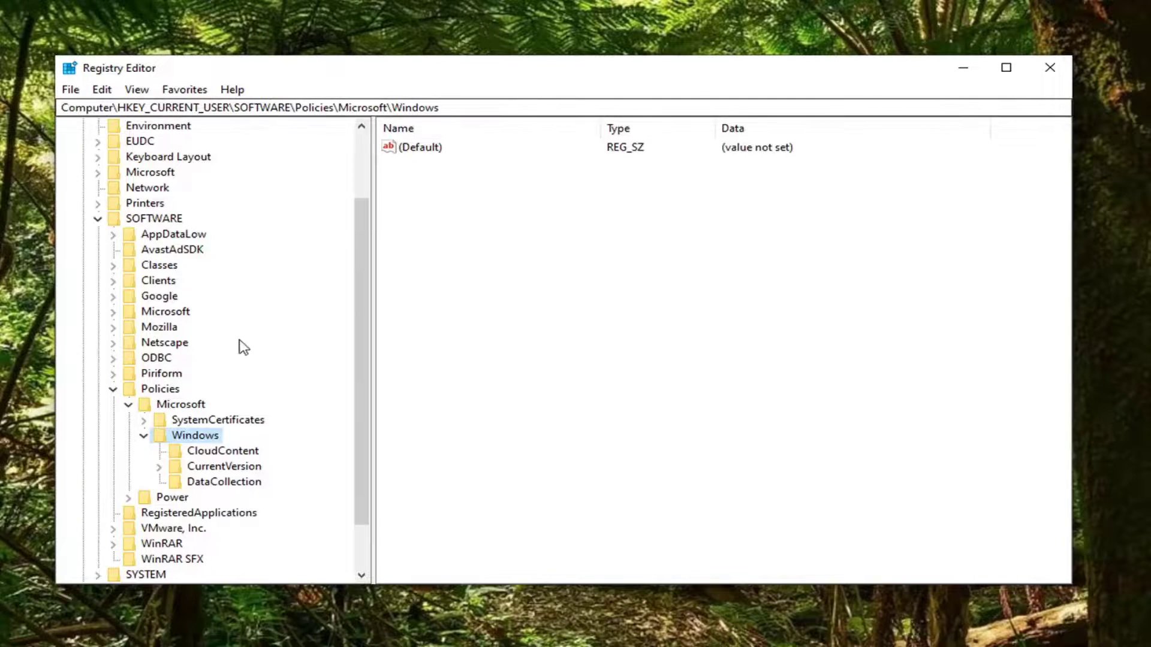
- Create a new key named RemovableStorageDevices under the Windows policies key
{"action": "right_click", "coordinate": [190, 445]}
{"action": "mouse_move", "coordinate": [275, 477]}
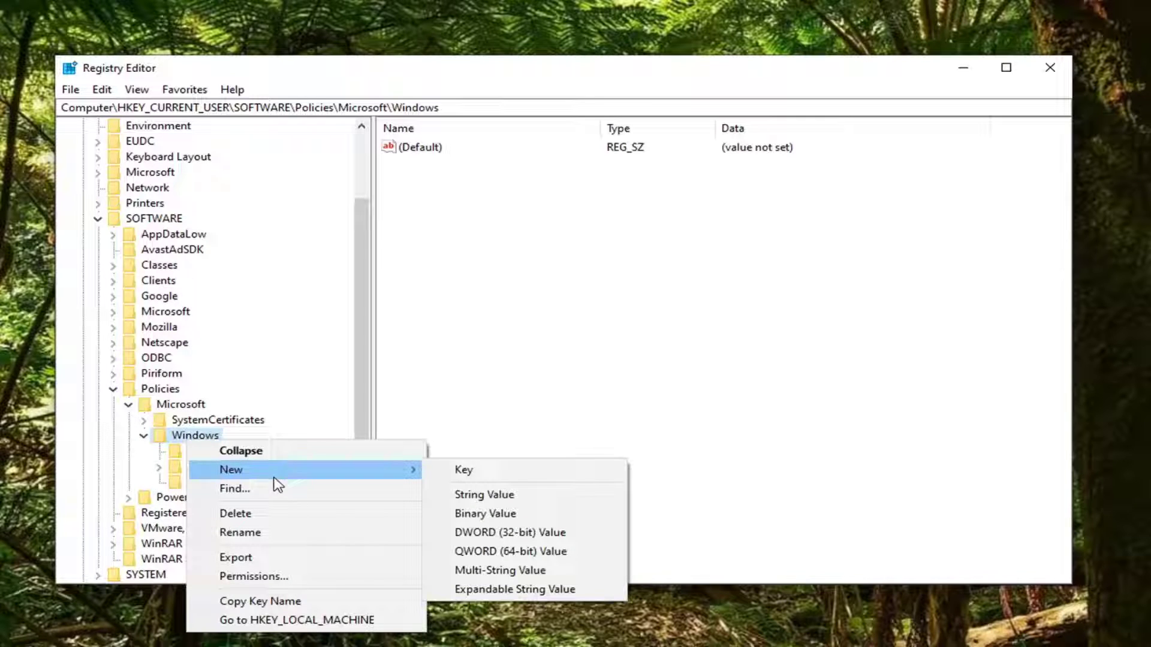
{"action": "left_click", "coordinate": [465, 471]}
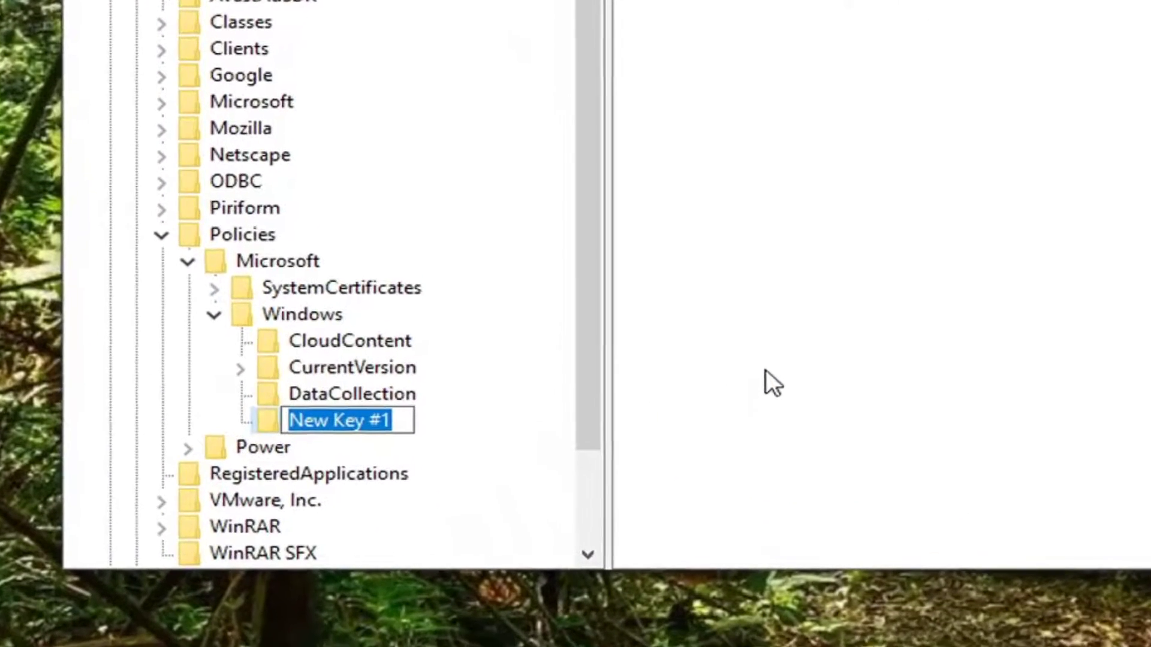
{"action": "type", "text": "Removab"}
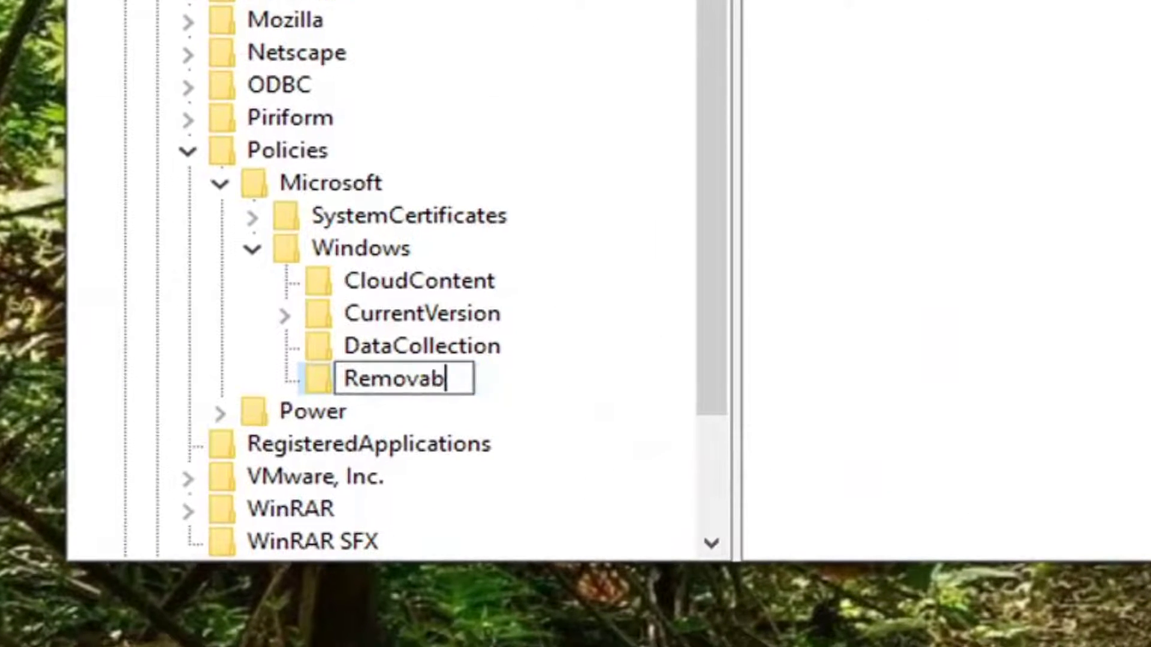
{"action": "type", "text": "leStorageDe"}
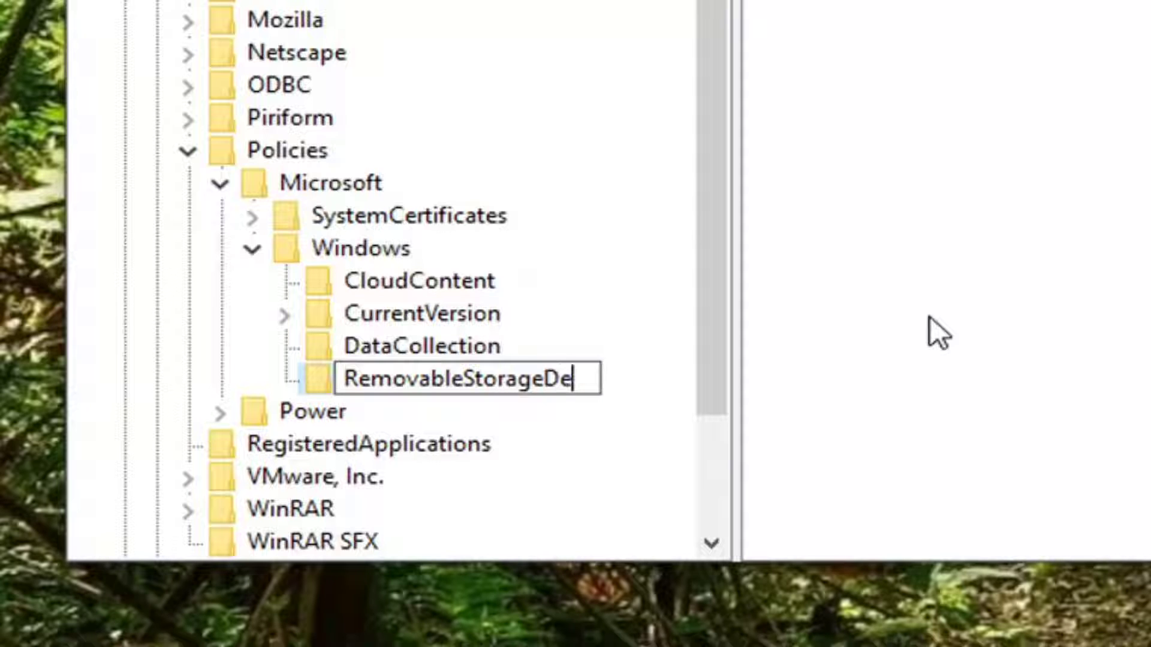
{"action": "type", "text": "vices"}
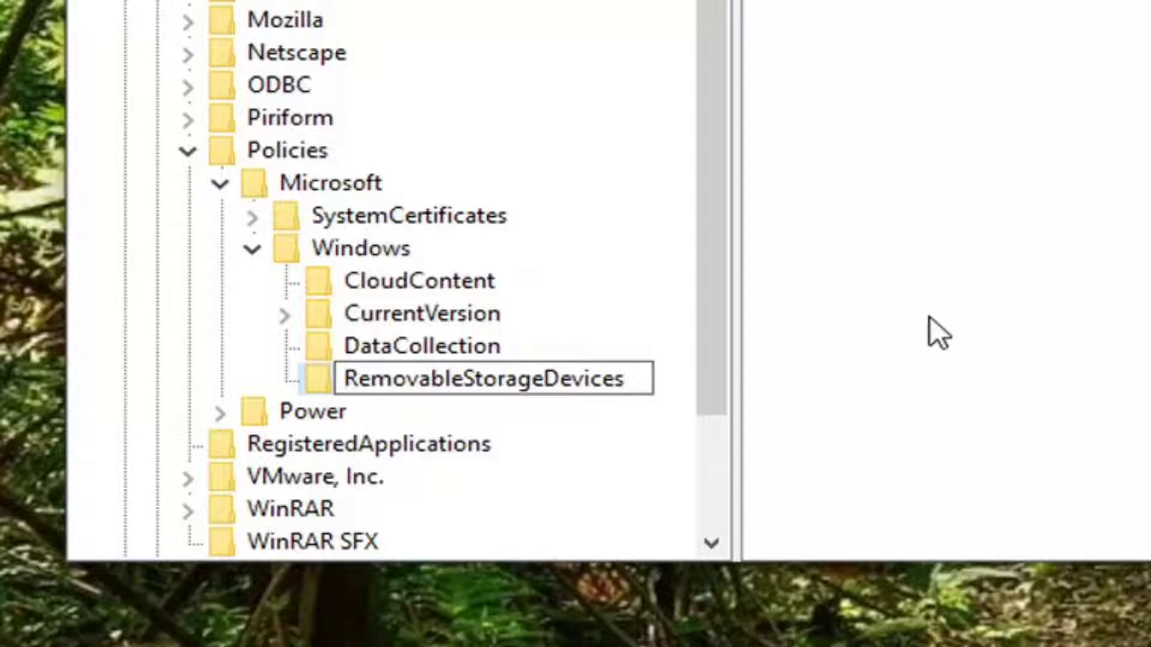
{"action": "key", "text": "Return"}
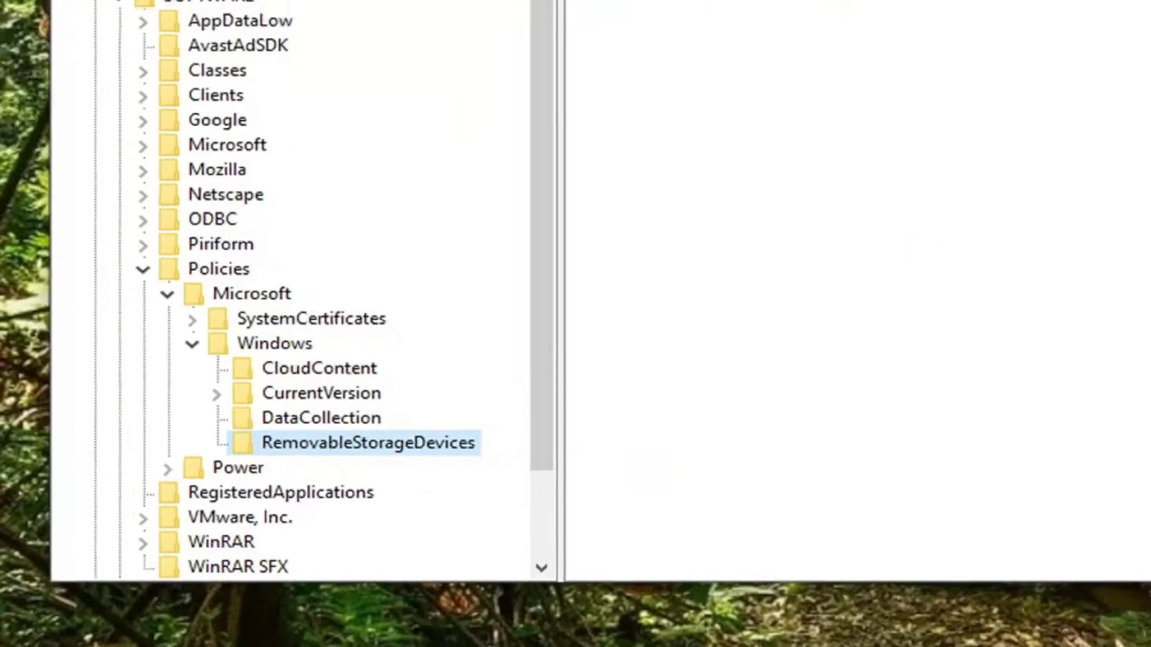
- Create a DWORD (32-bit) value named AllowRemoteDASD in the RemovableStorageDevices key
{"action": "left_click", "coordinate": [516, 66]}
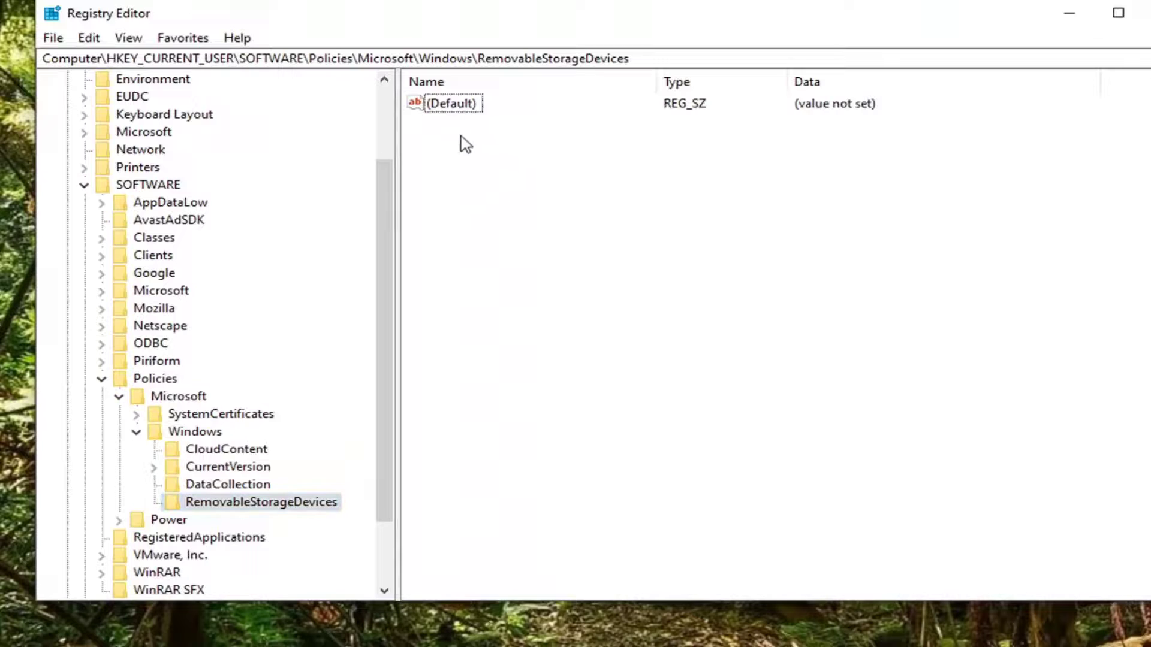
{"action": "right_click", "coordinate": [466, 144]}
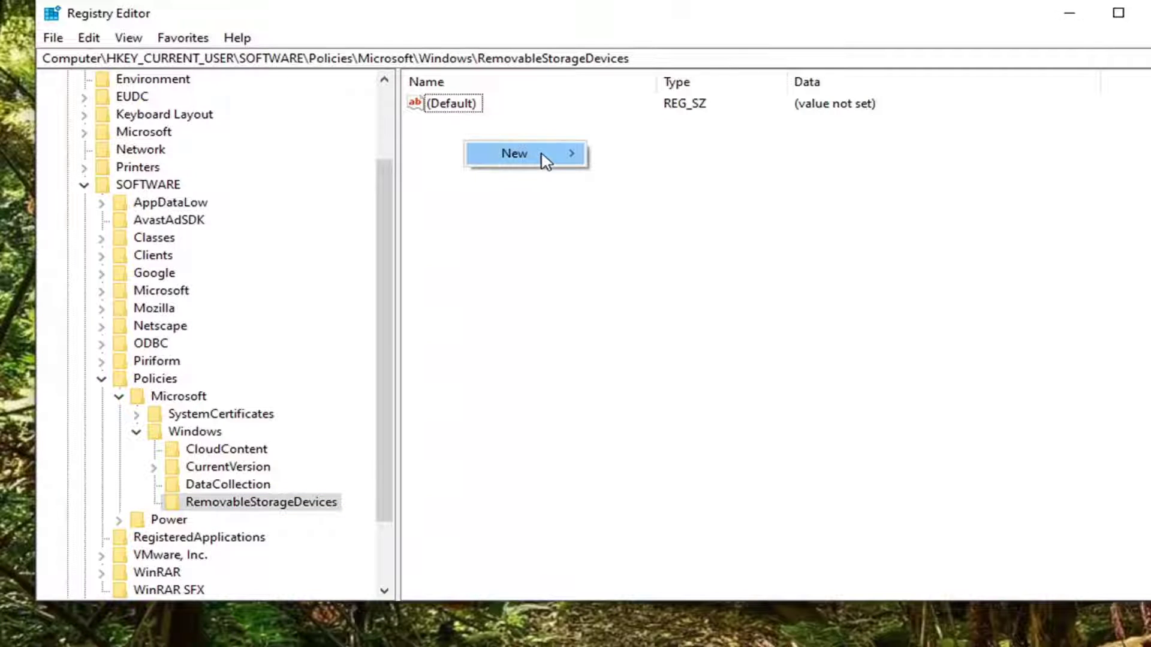
{"action": "mouse_move", "coordinate": [542, 158]}
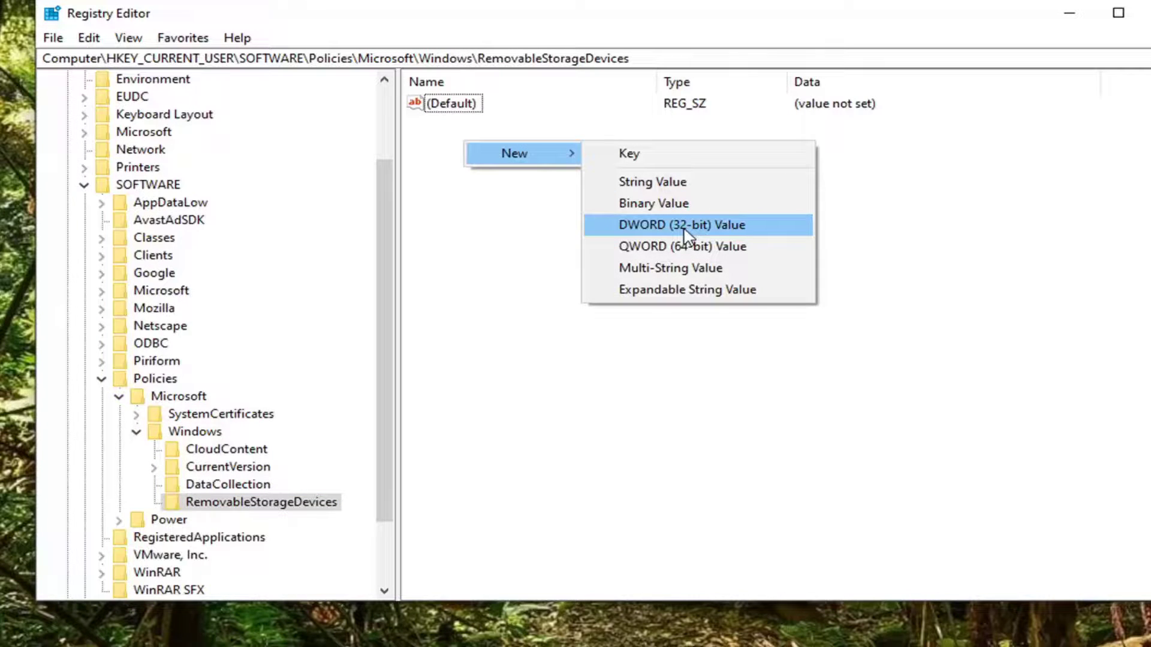
{"action": "left_click", "coordinate": [683, 230]}
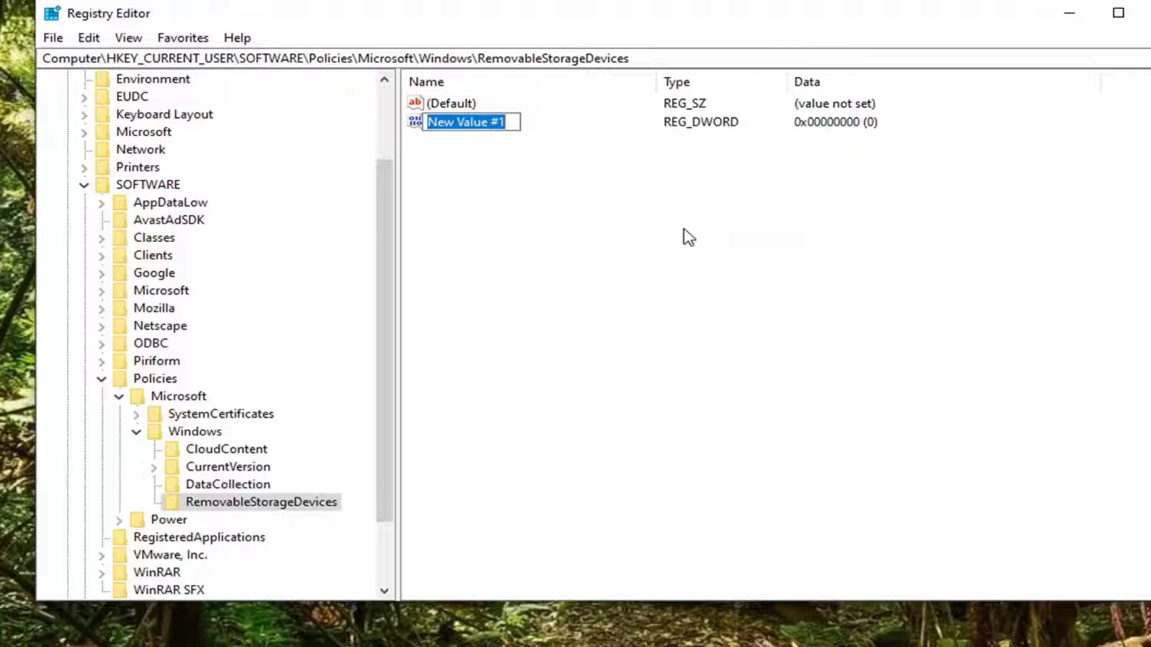
{"action": "type", "text": "a"}
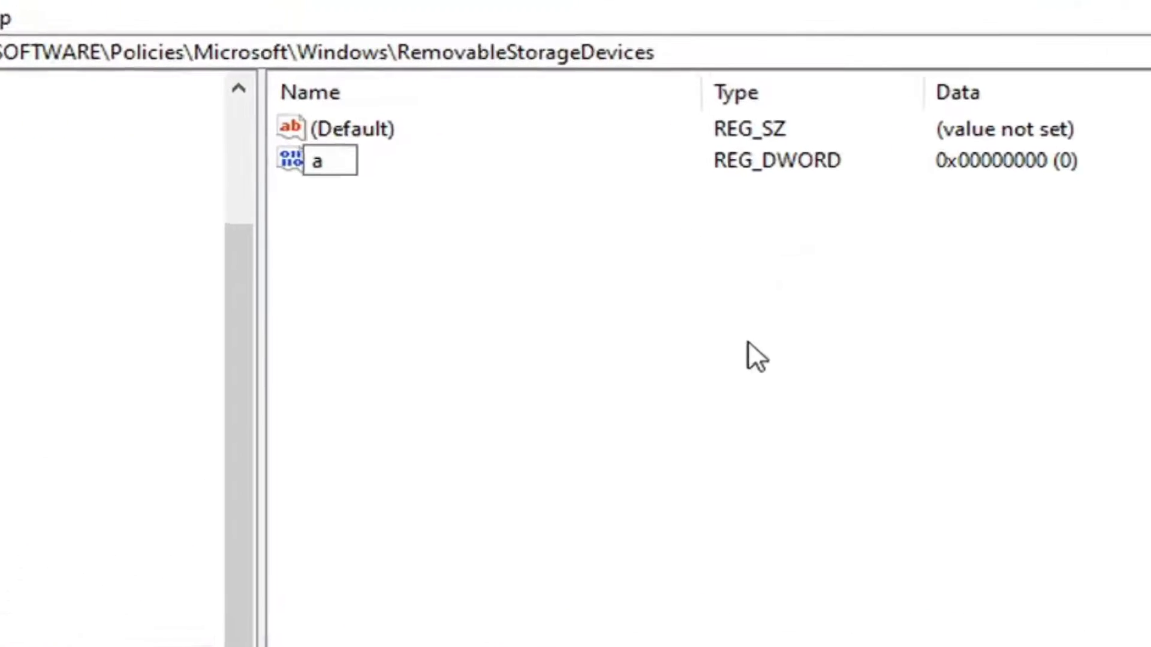
{"action": "key", "text": "BackSpace"}
{"action": "type", "text": "AllowER"}
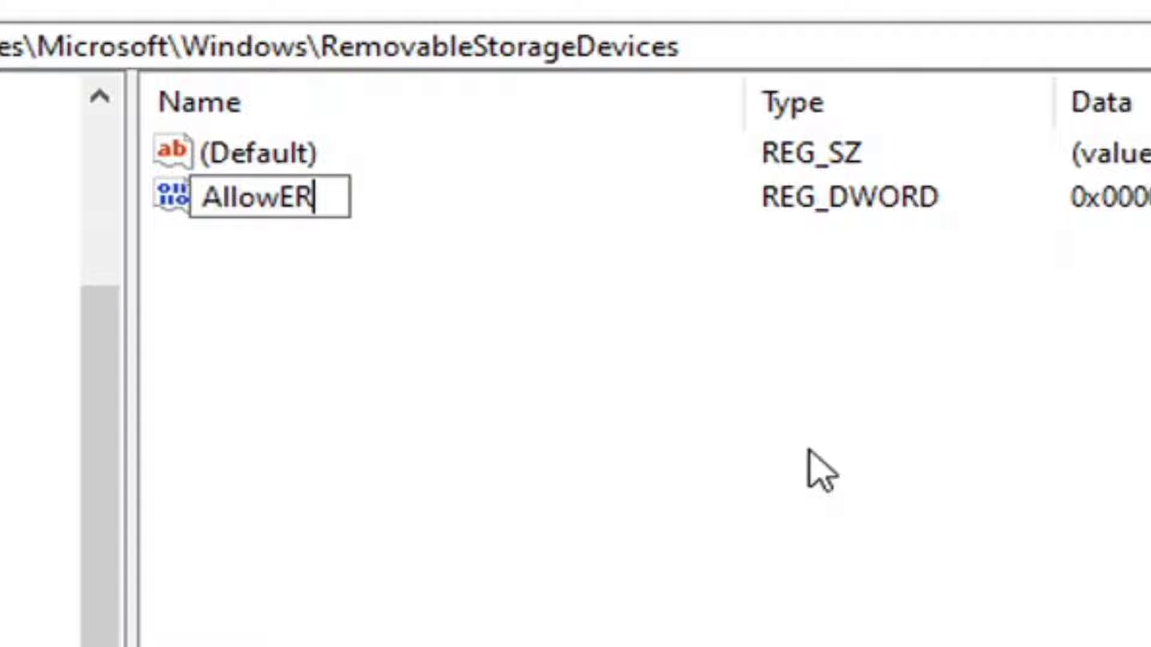
{"action": "key", "text": "BackSpace"}
{"action": "key", "text": "BackSpace"}
{"action": "type", "text": "Remote"}
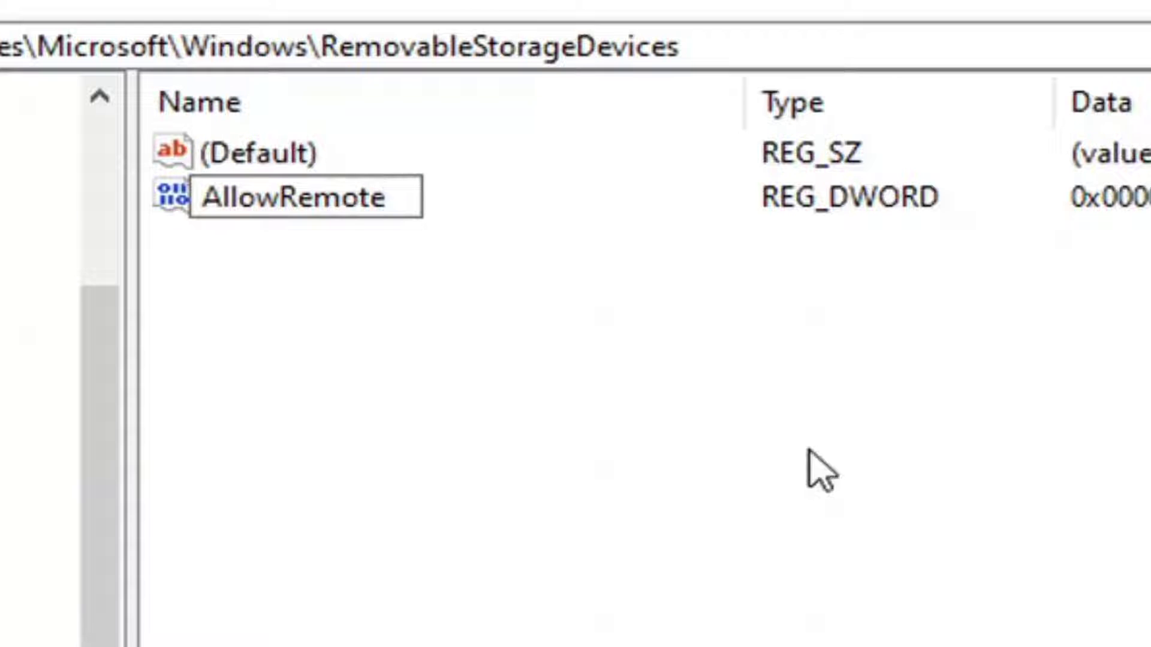
{"action": "type", "text": "DASD"}
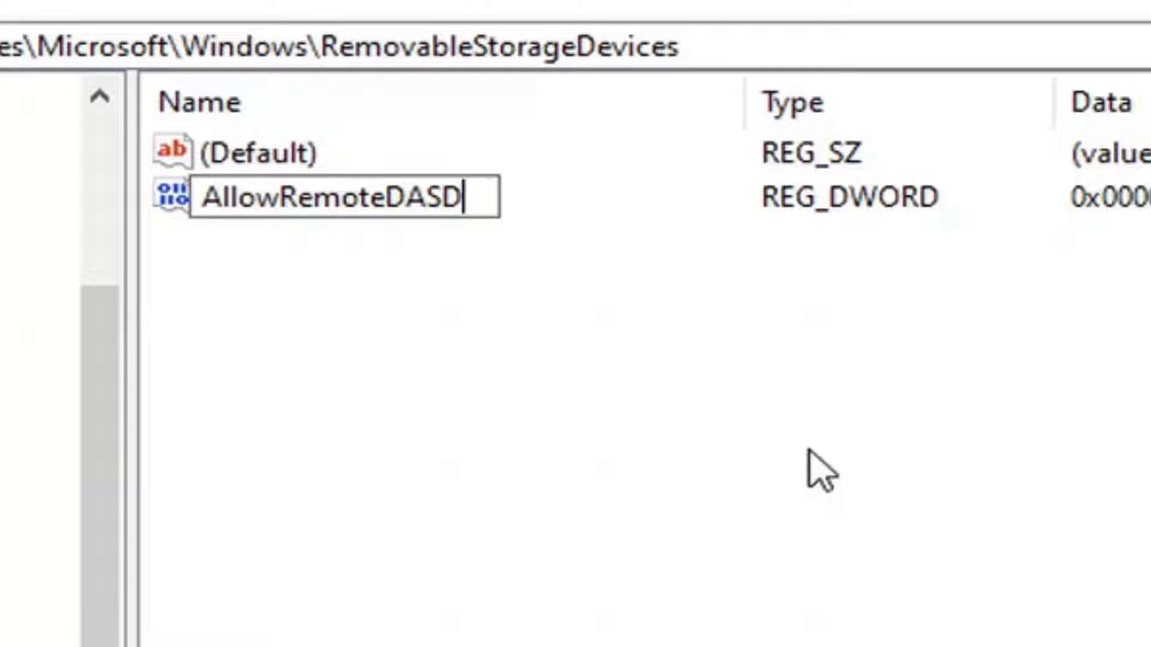
{"action": "key", "text": "Return"}
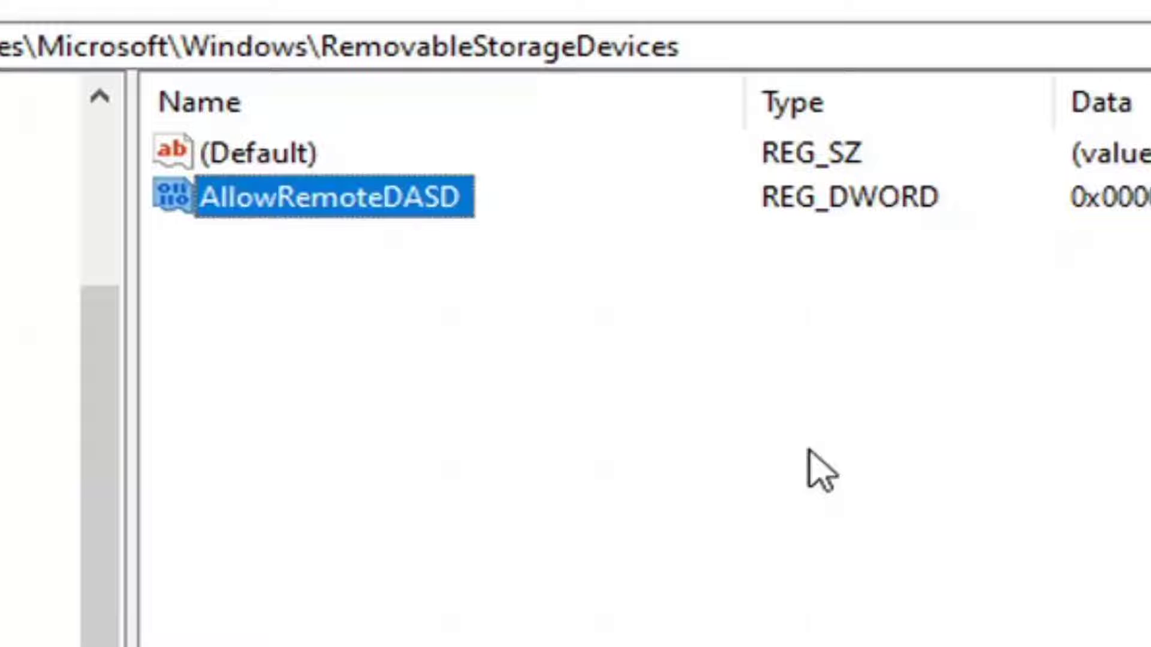
- Set the value data of AllowRemoteDASD to 1 in hexadecimal base
{"action": "double_click", "coordinate": [279, 205]}
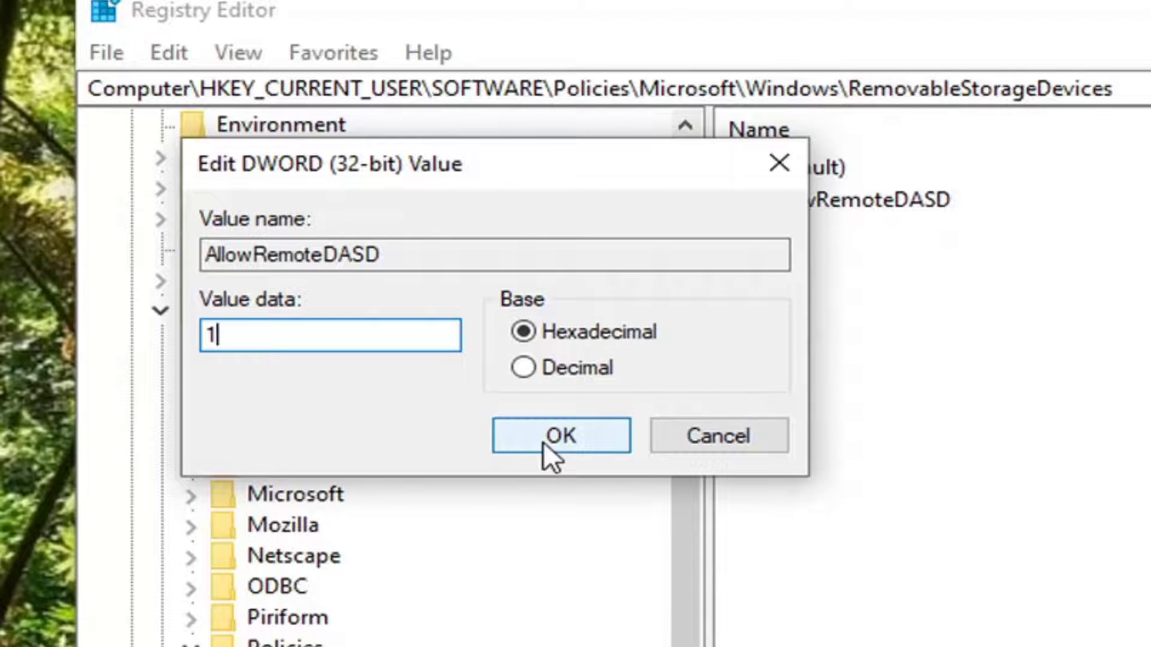
{"action": "type", "text": "1"}
{"action": "left_click", "coordinate": [544, 441]}
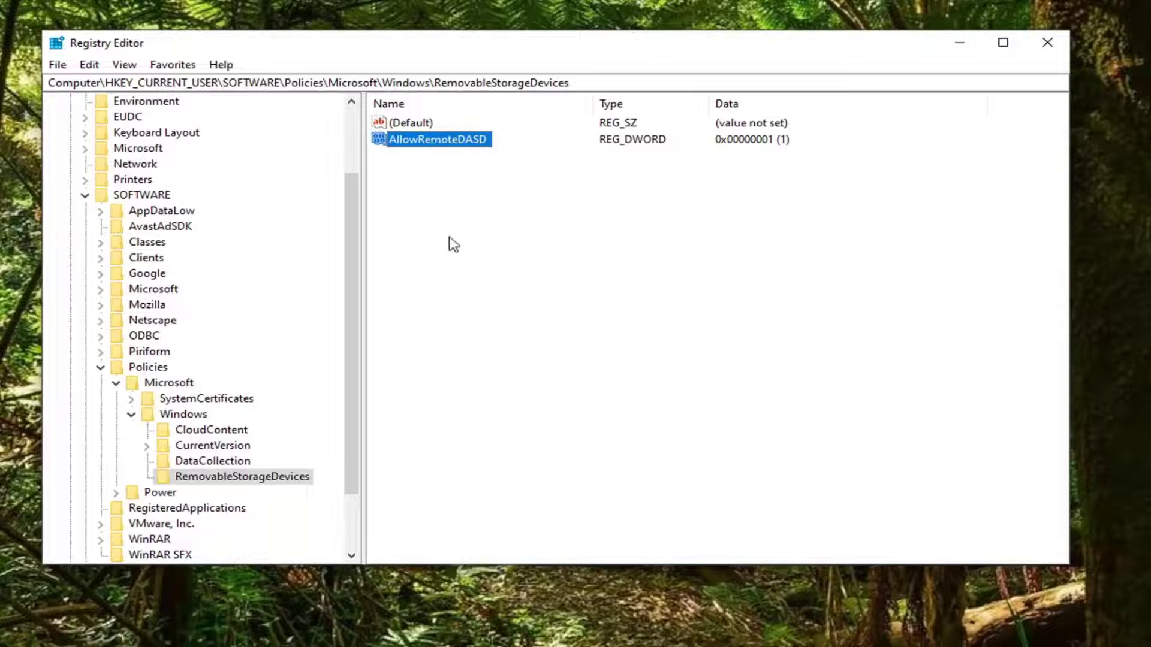
- Review the value data of AllowRemoteDASD in its edit dialog, cancelling without saving
{"action": "double_click", "coordinate": [425, 140]}
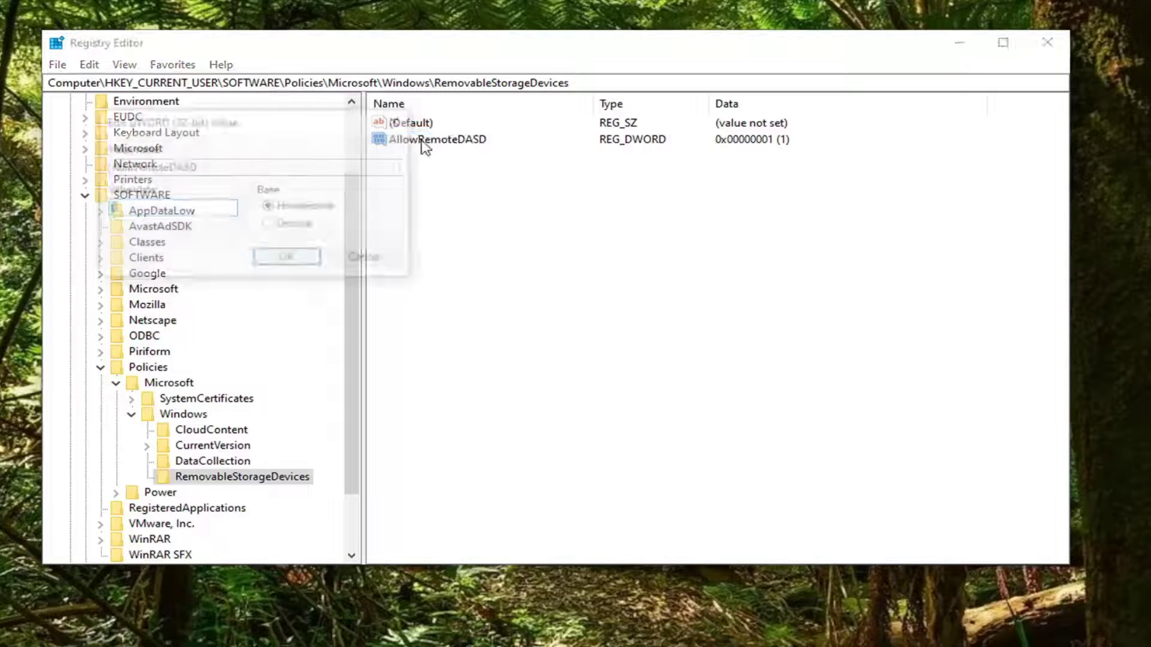
{"action": "type", "text": "1"}
{"action": "left_click_drag", "start_coordinate": [127, 209], "coordinate": [66, 216]}
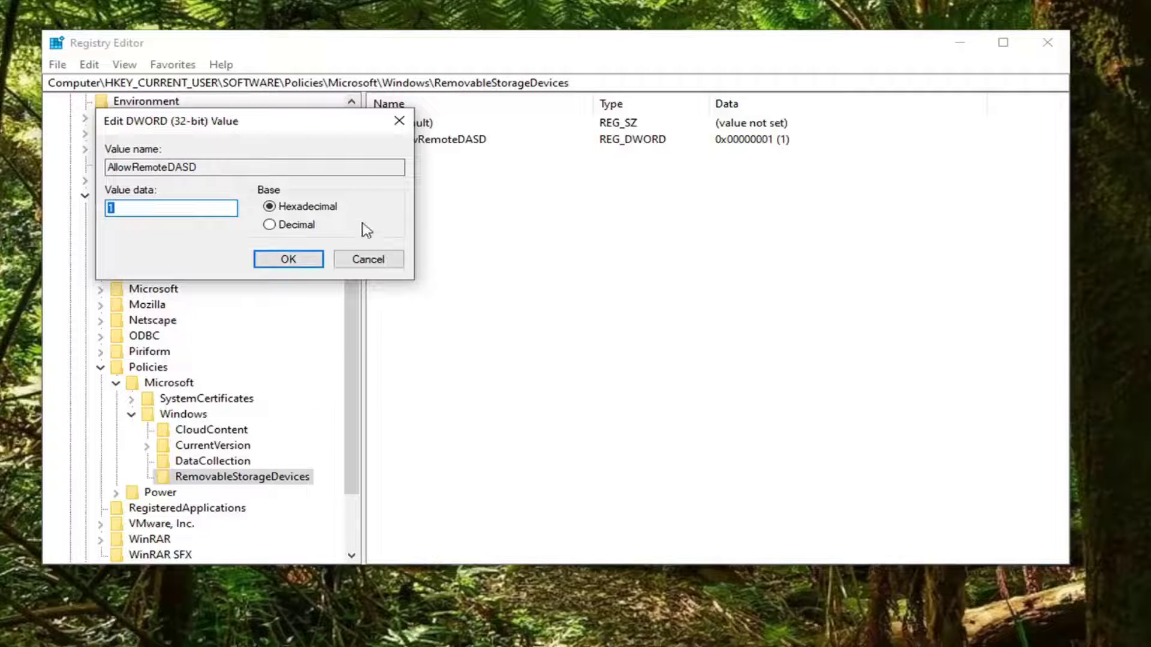
{"action": "left_click", "coordinate": [365, 255]}
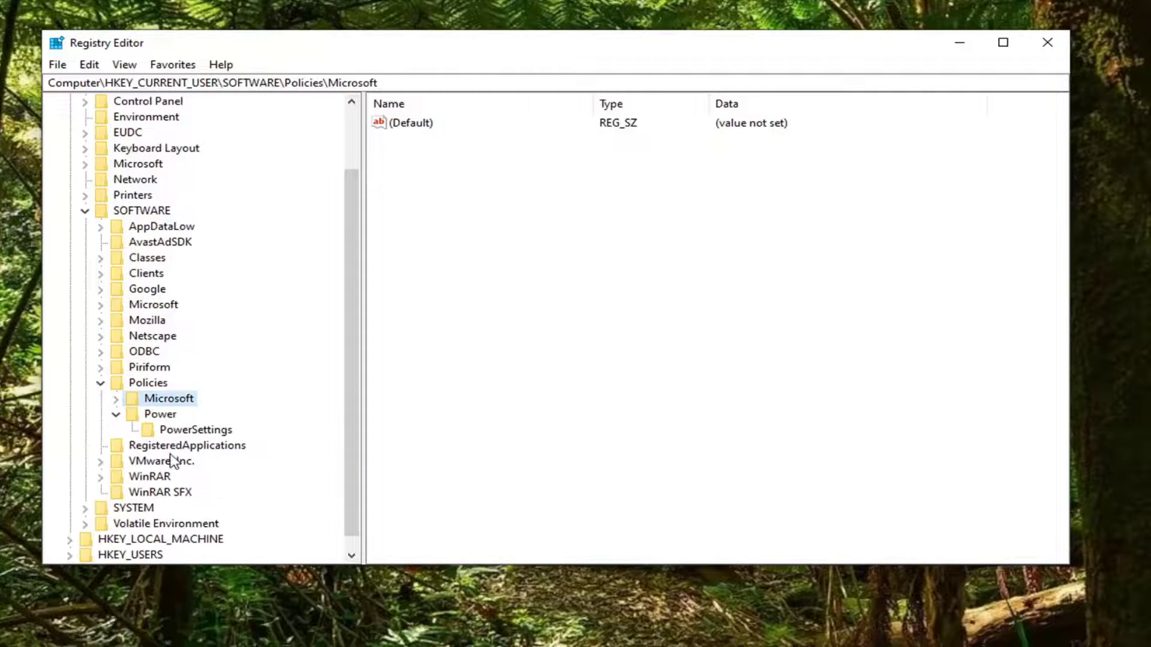
- Collapse the Policies, SOFTWARE and HKEY_CURRENT_USER branches back to the Computer root and close the Registry Editor
{"action": "left_click", "coordinate": [100, 382]}
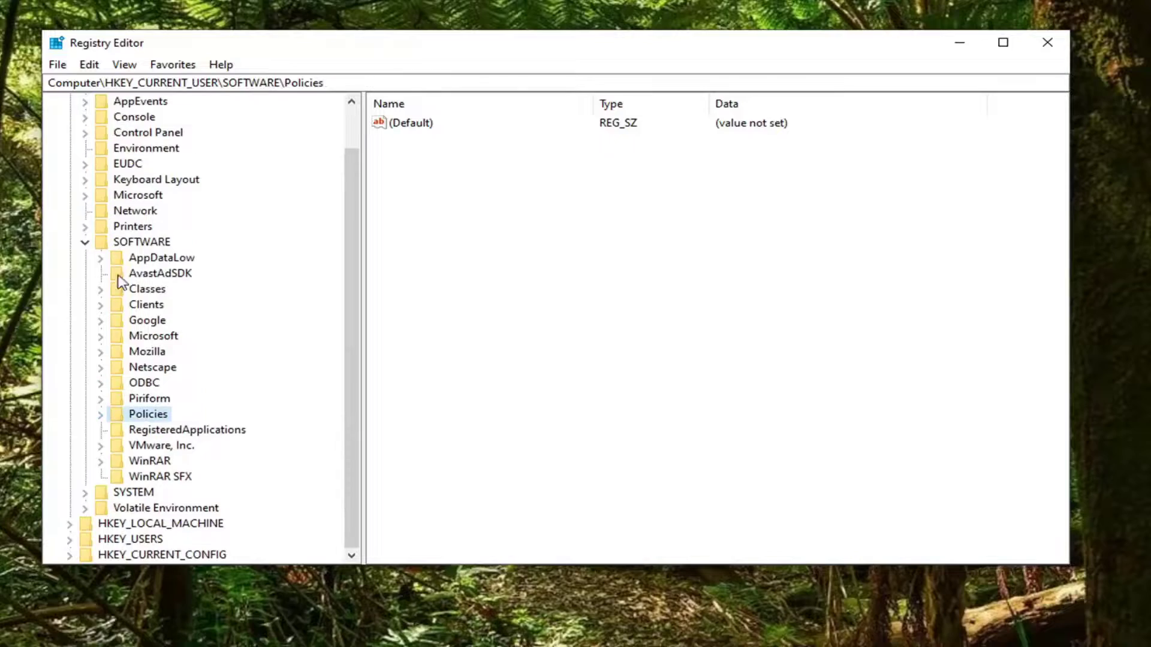
{"action": "left_click", "coordinate": [85, 239]}
{"action": "left_click", "coordinate": [70, 132]}
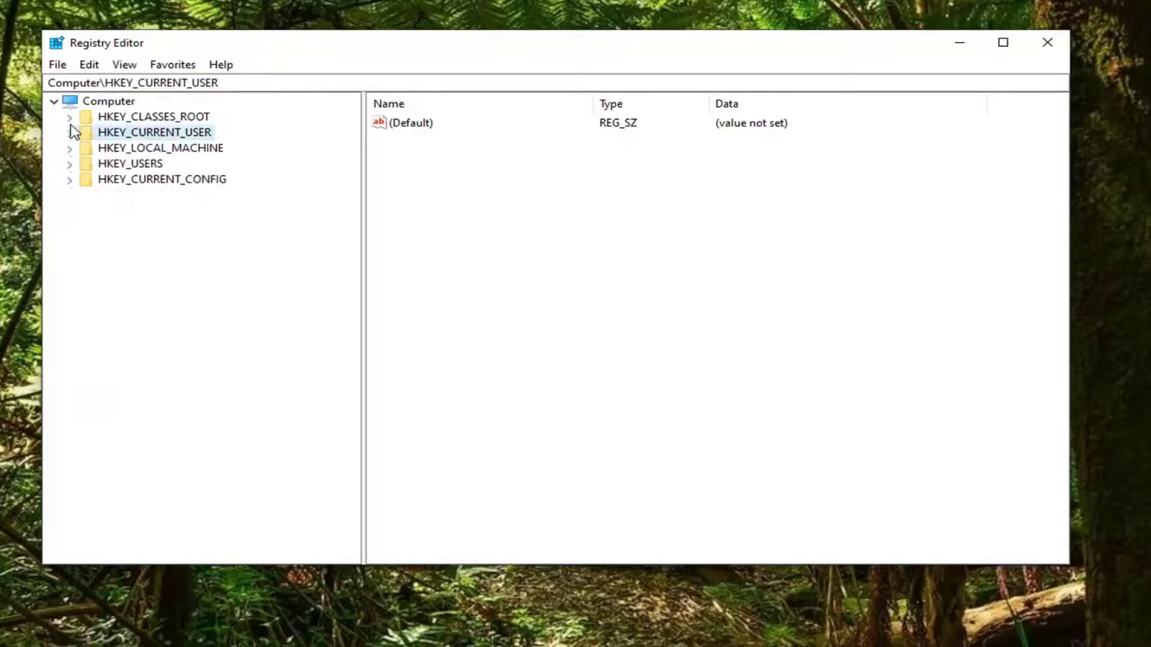
{"action": "left_click", "coordinate": [102, 101]}
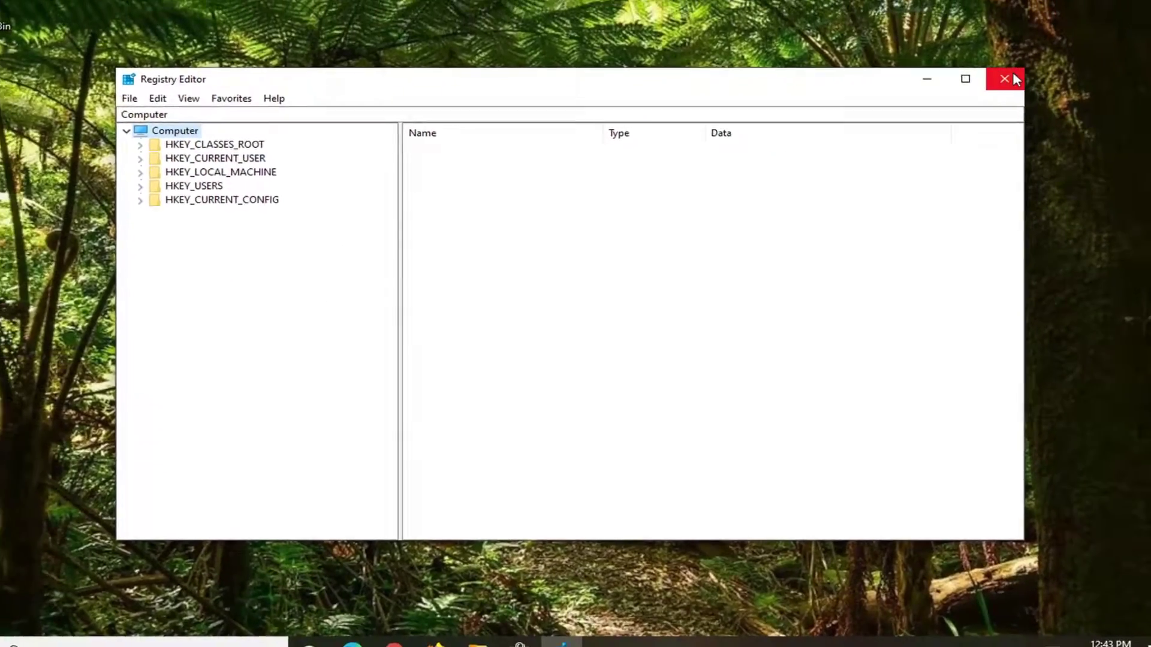
{"action": "left_click", "coordinate": [1015, 80]}
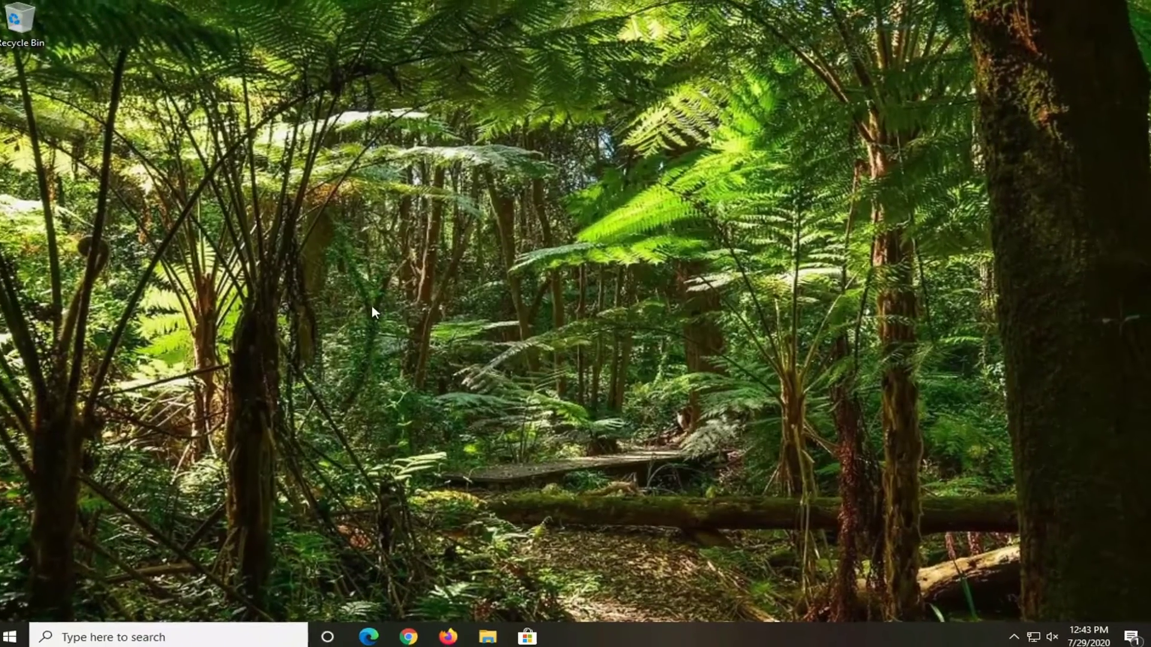